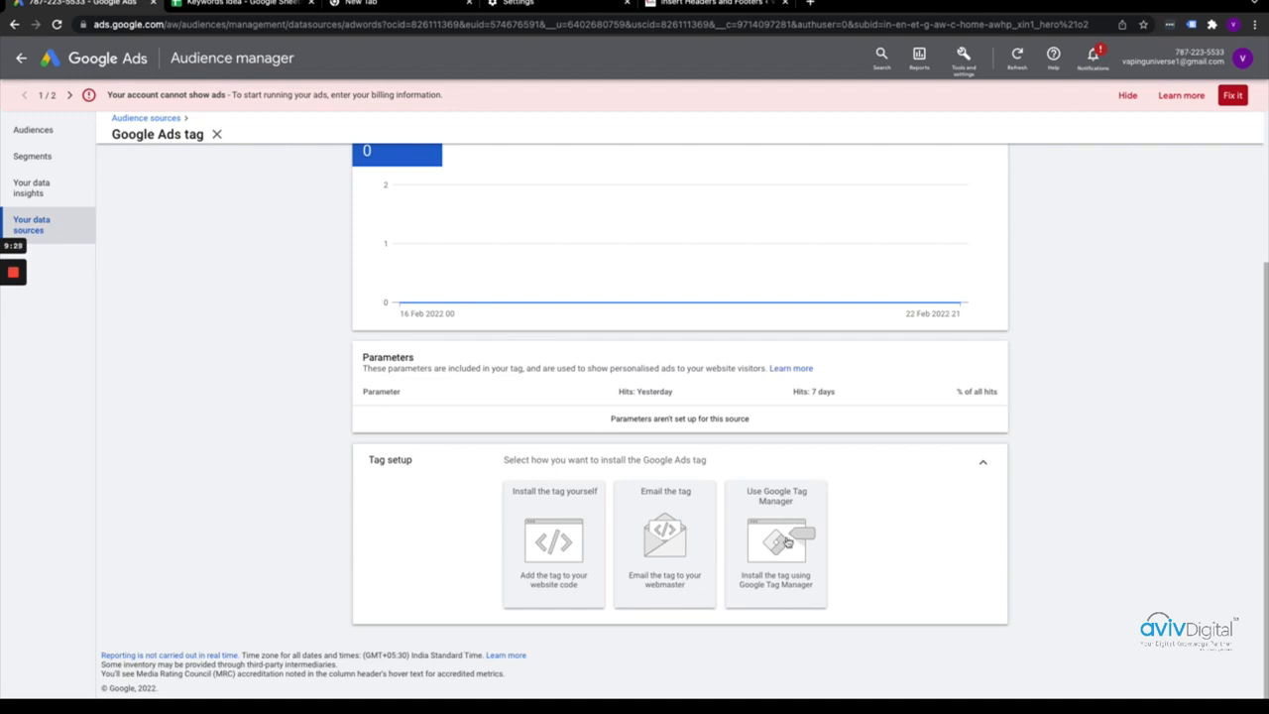
Step: Choose Google Tag Manager as the Google Ads tag's installation method and expand the detailed instructions to review them
left_click(788, 541)
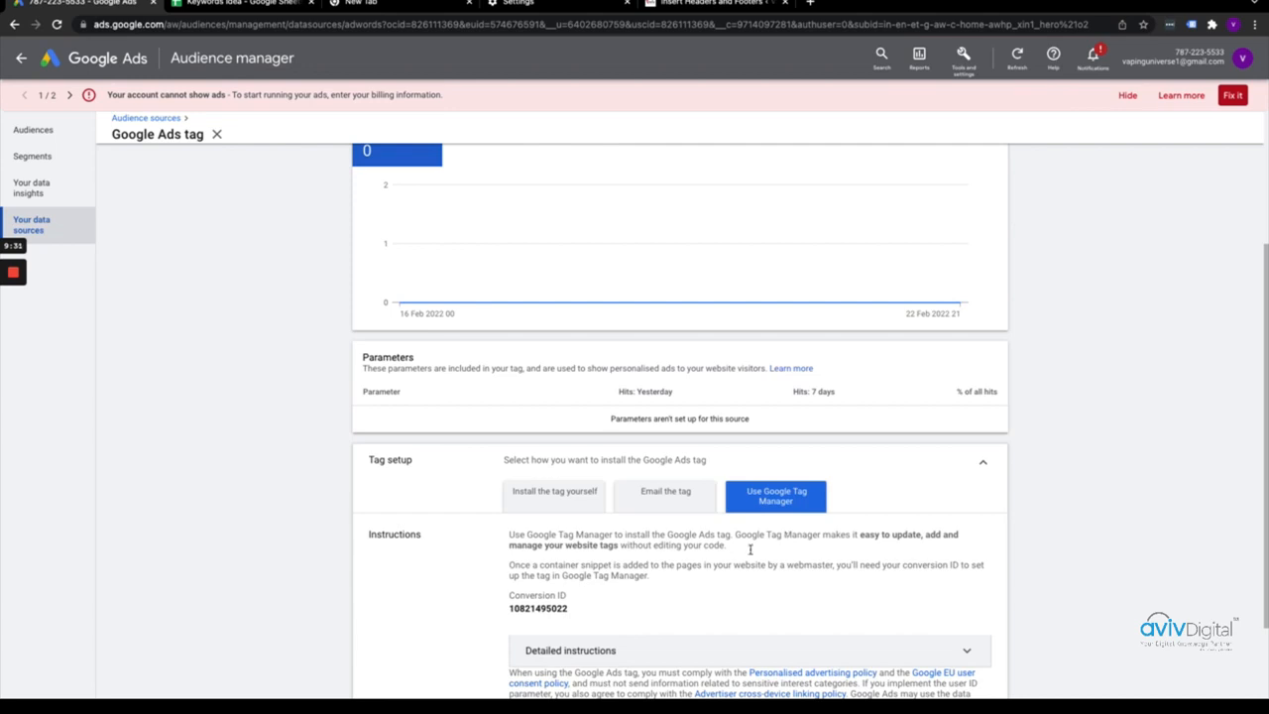
scroll(694, 589, "down", 1)
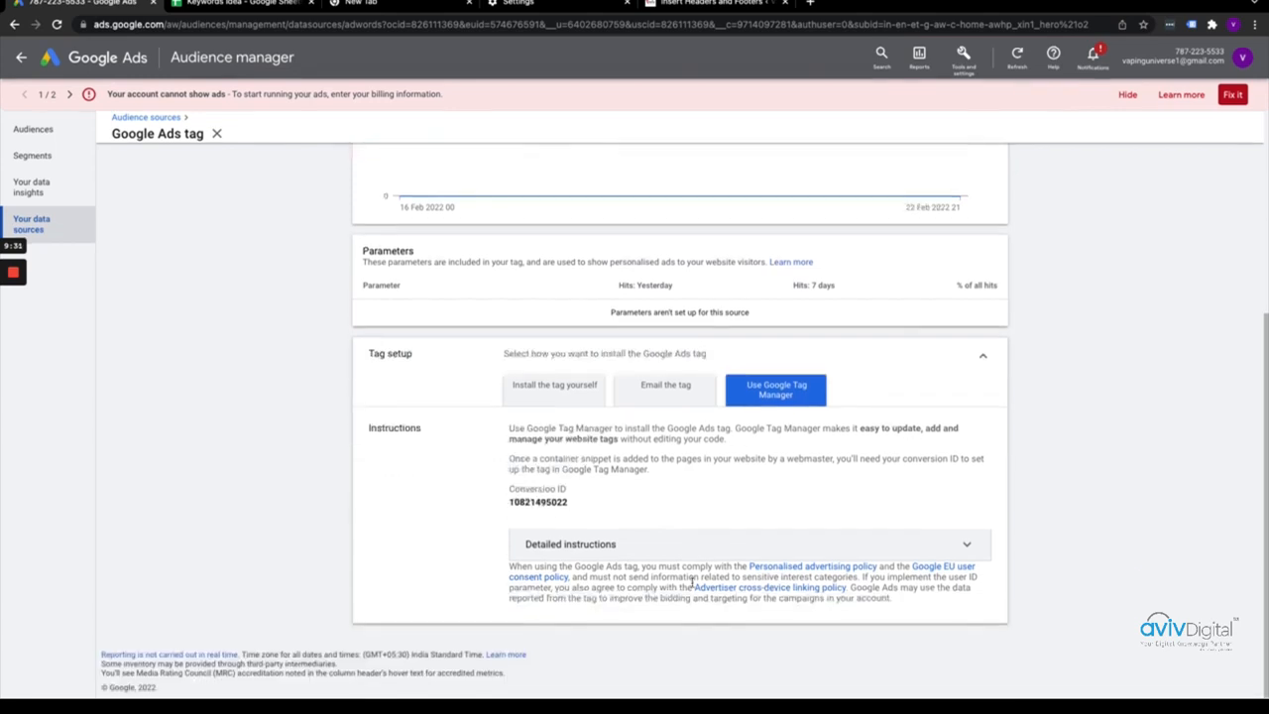
left_click(566, 545)
scroll(565, 545, "down", 5)
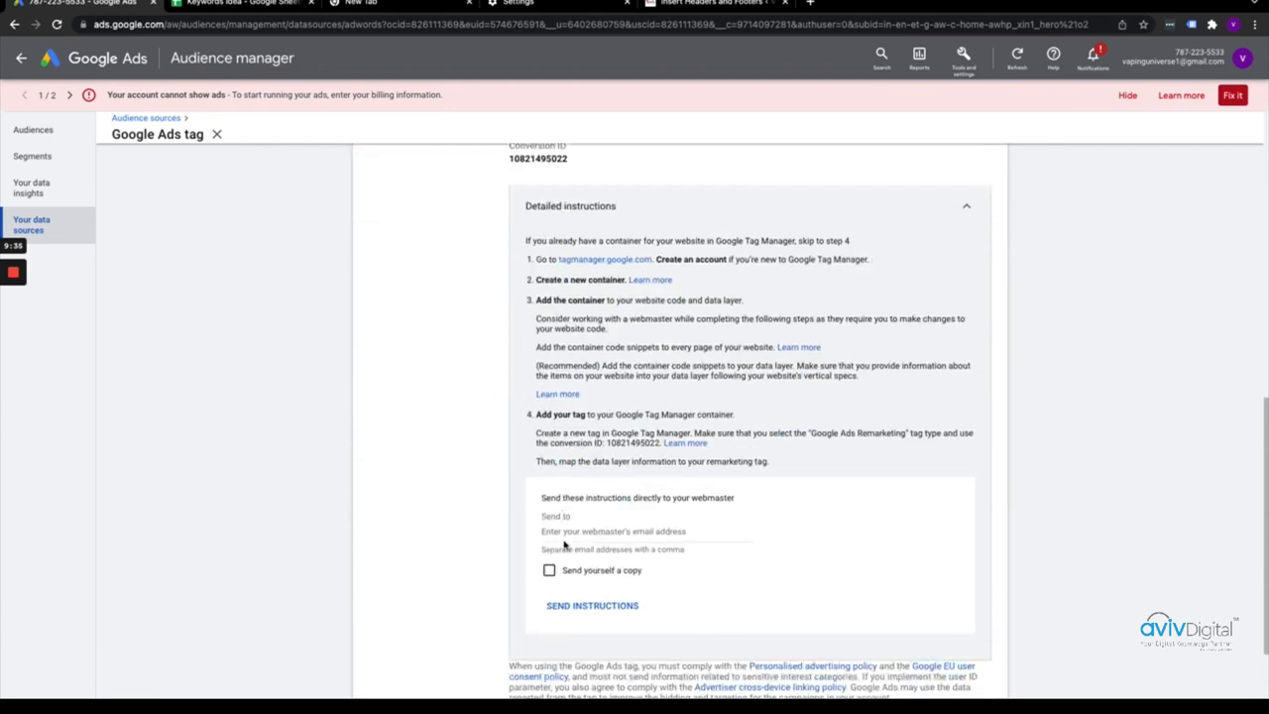
scroll(564, 544, "up", 3)
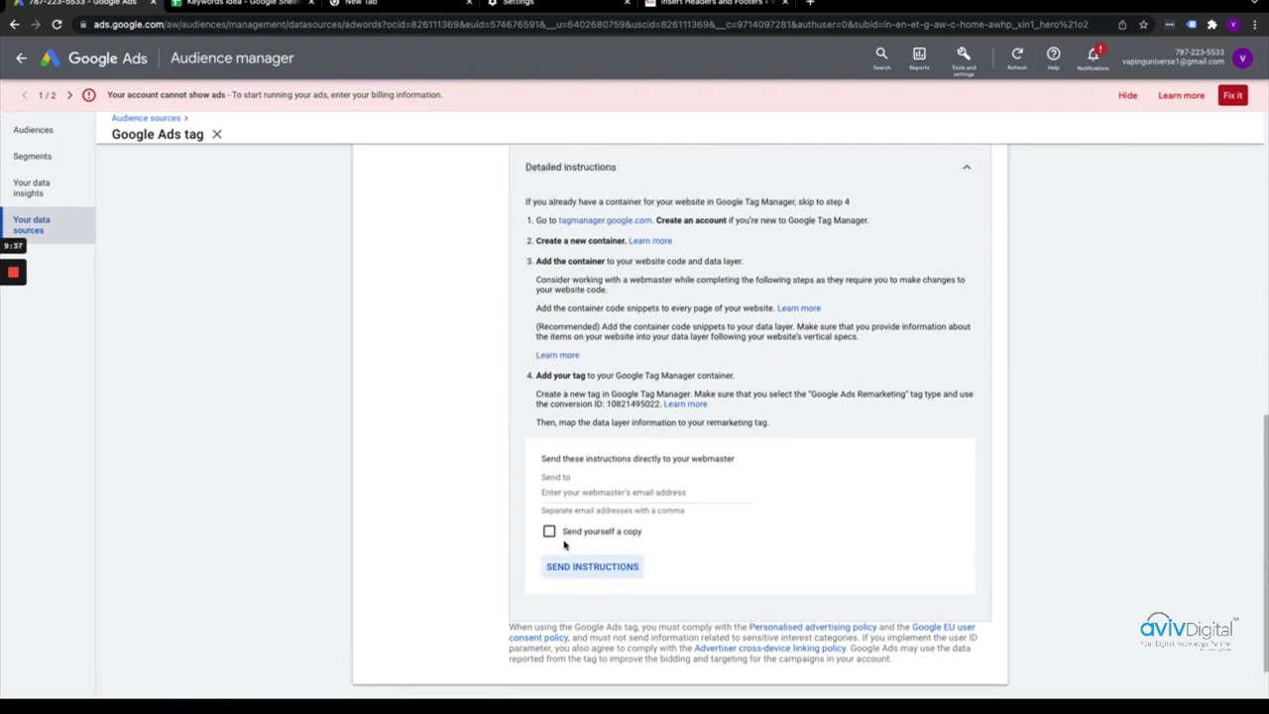
Step: Search the web for "tag manager" in a new browser tab and open the Google Tag Manager site
left_click(810, 3)
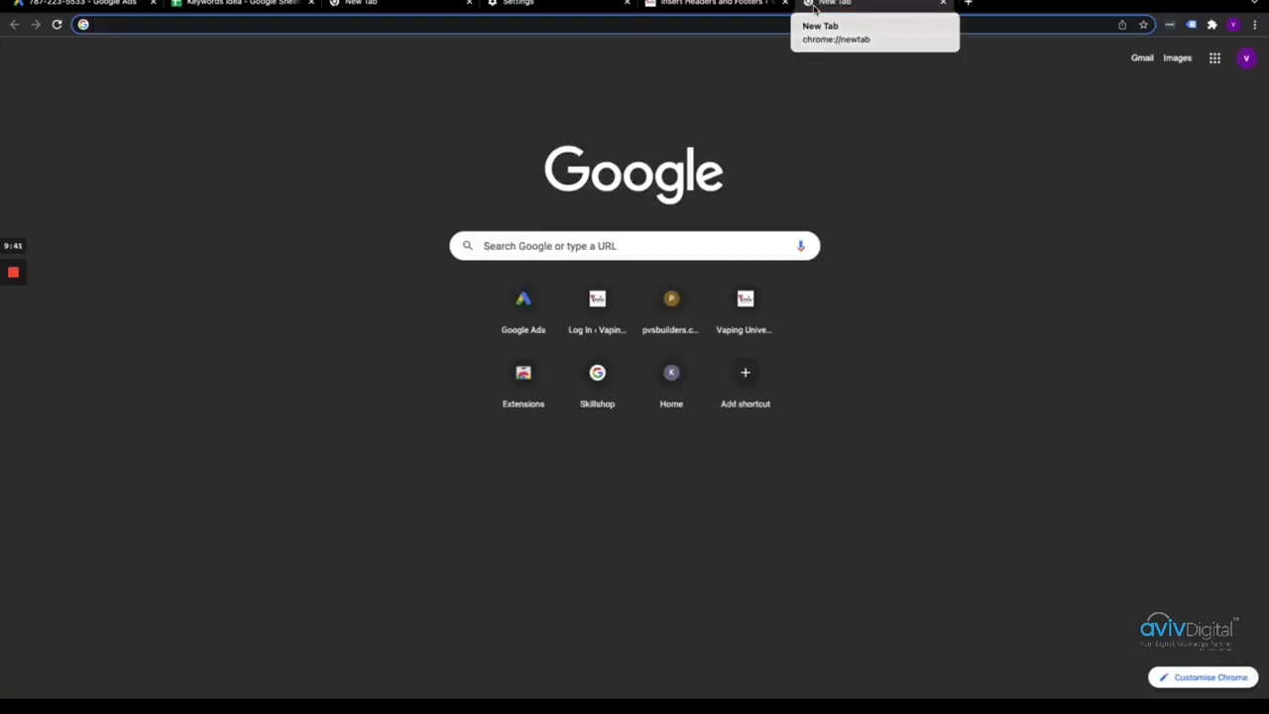
type("tag manag")
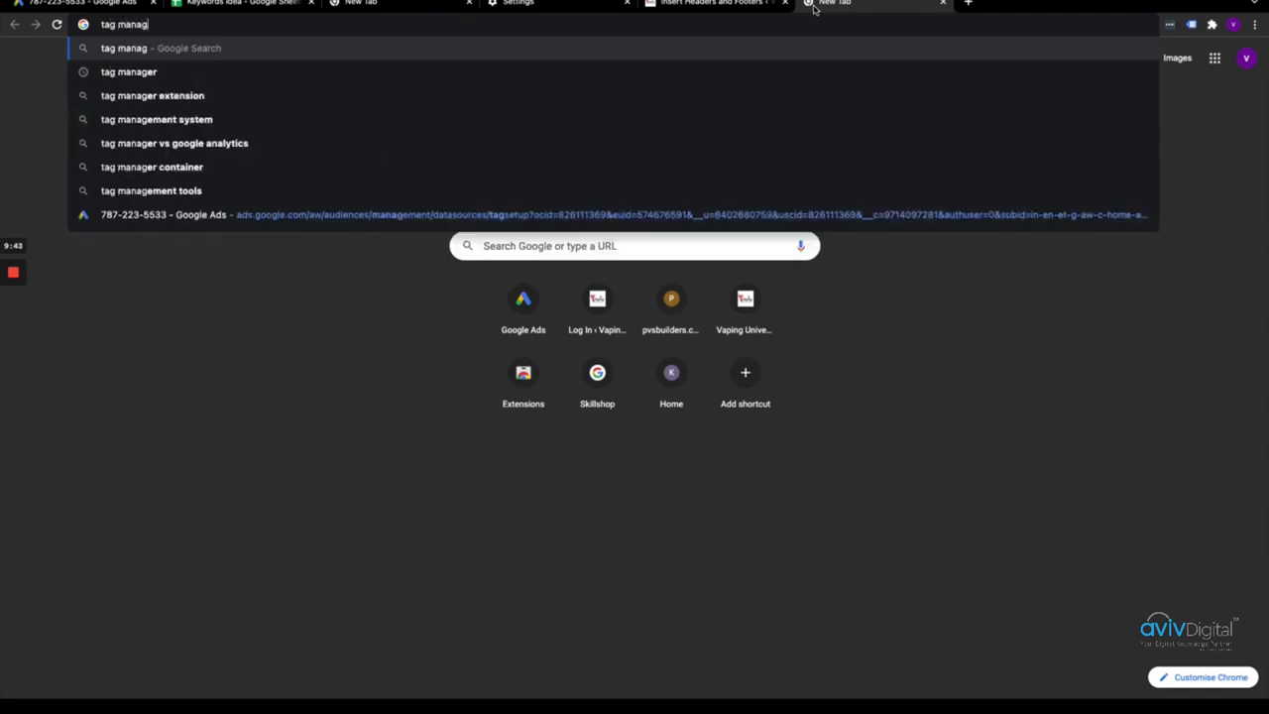
key("Down")
key("Return")
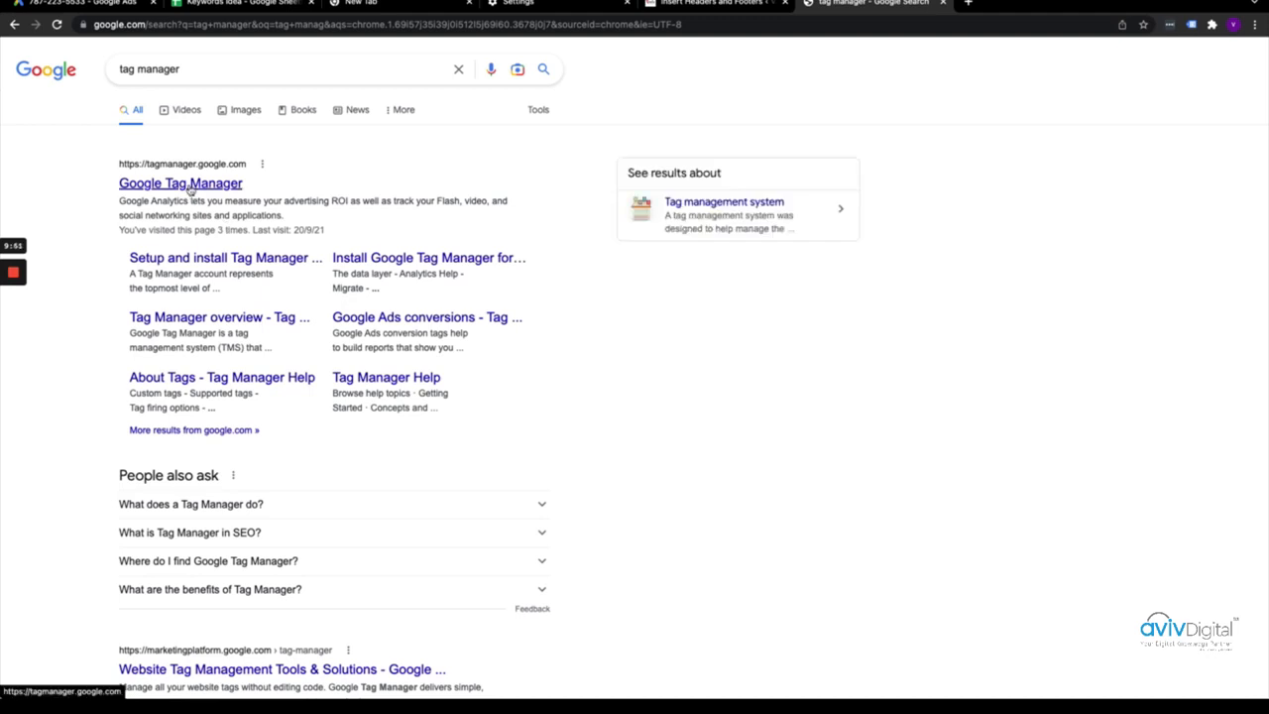
left_click(189, 185)
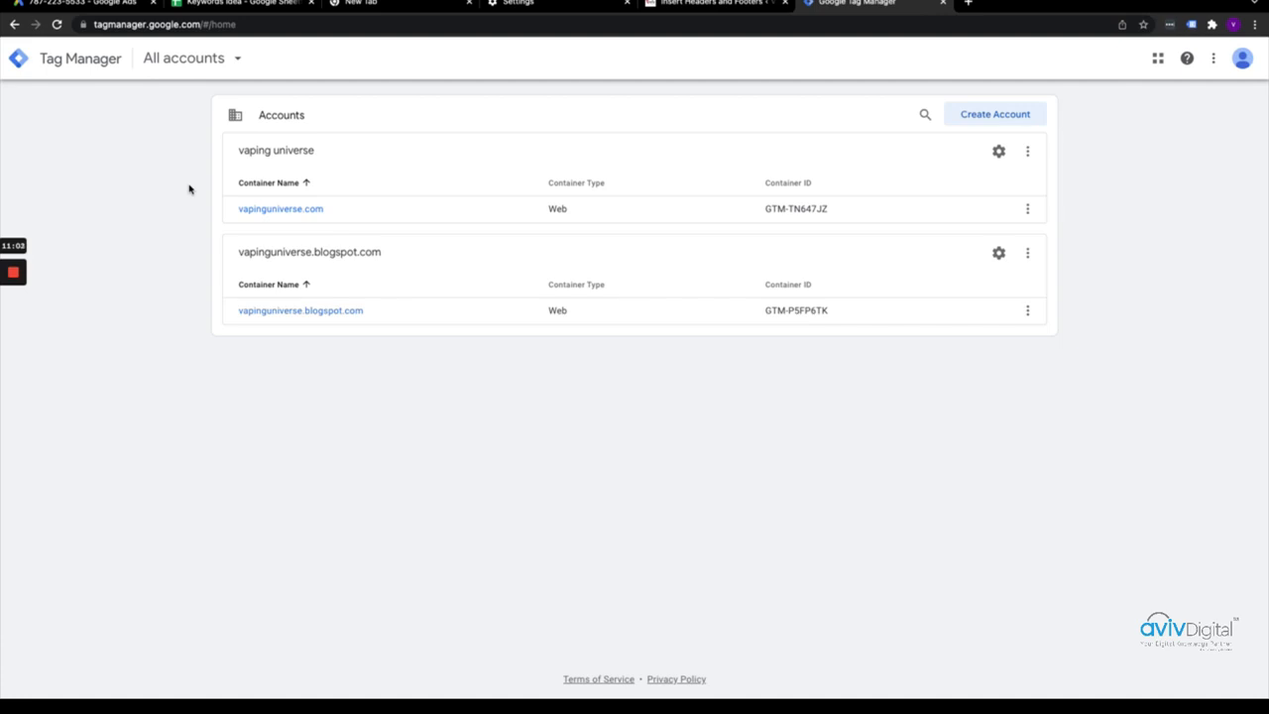
Step: Open the vapinguniverse.com container, add a new tag and bring up its choice of tag types
left_click(260, 209)
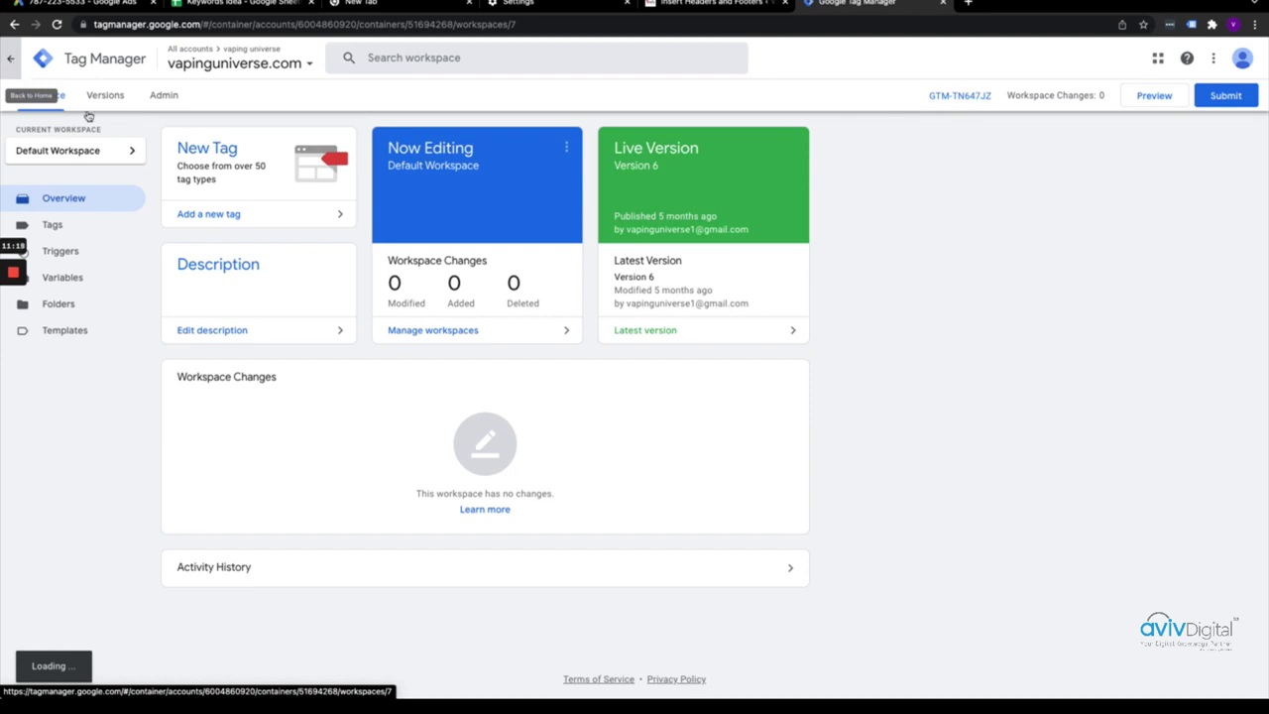
left_click(229, 217)
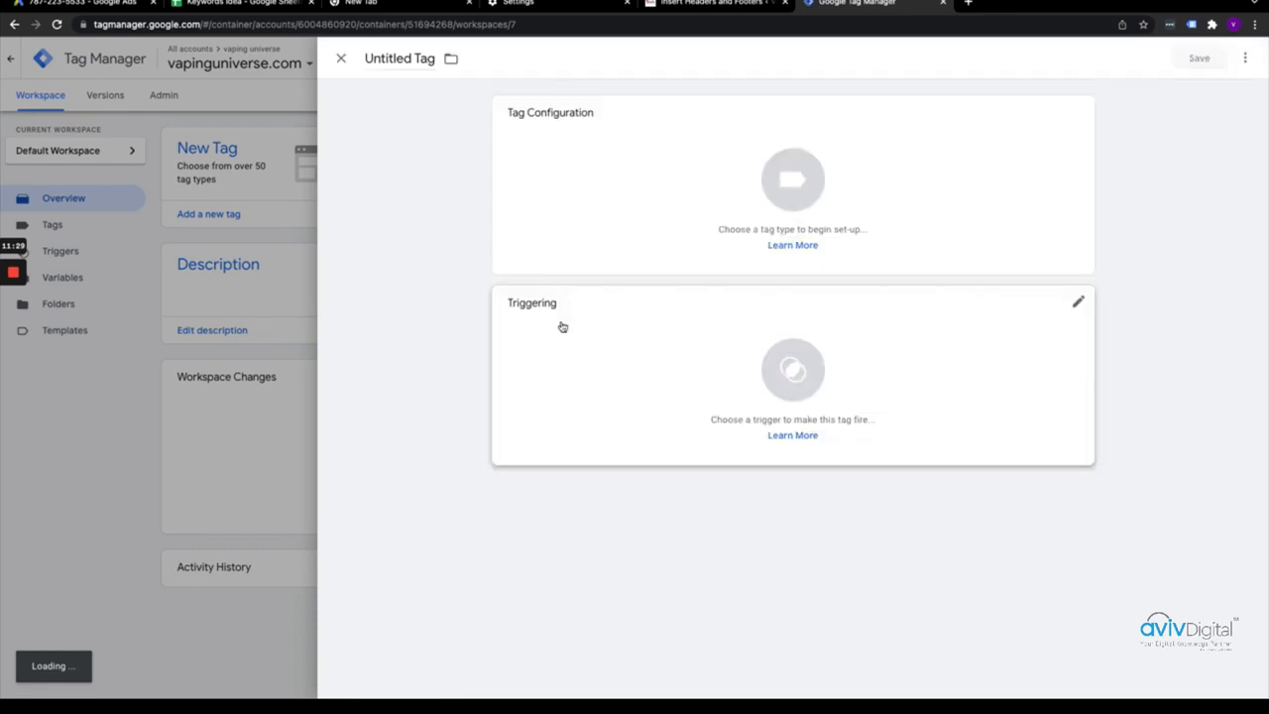
left_click(803, 202)
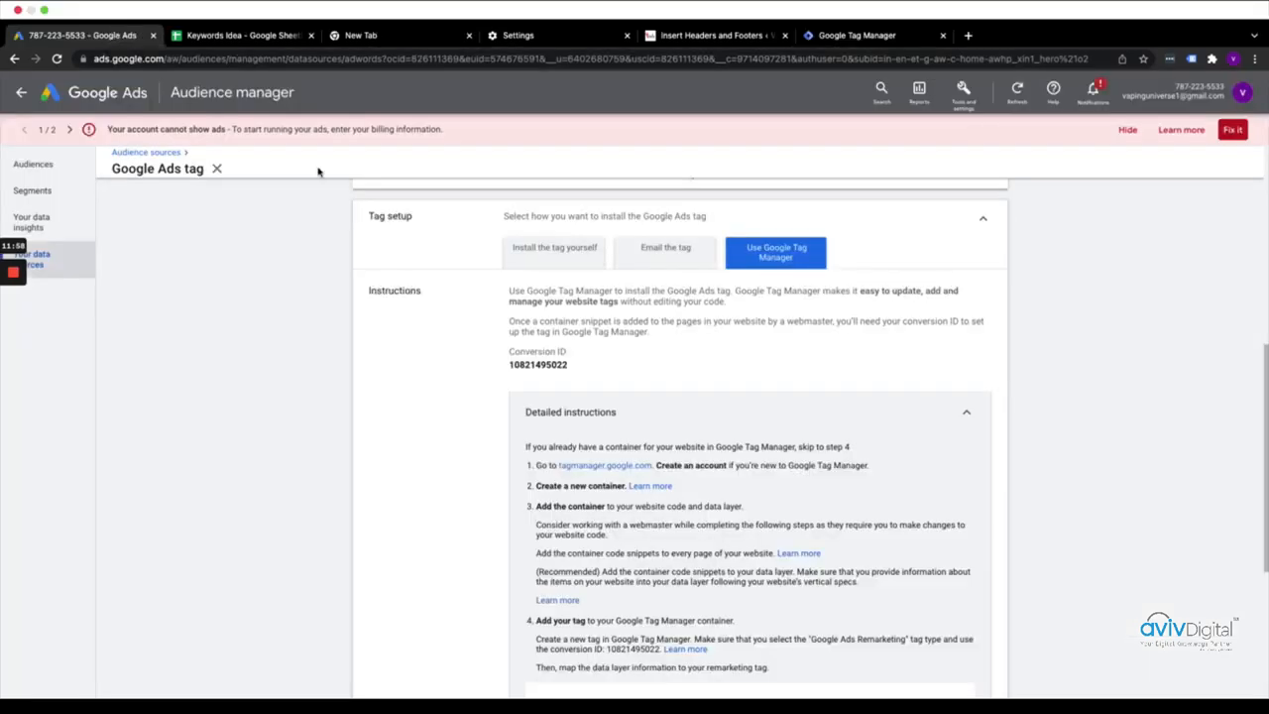
Step: Copy the conversion ID from the Google Ads tag instructions and set the new Tag Manager tag's type to Google Ads Remarketing
scroll(453, 431, "down", 1)
scroll(593, 543, "down", 1)
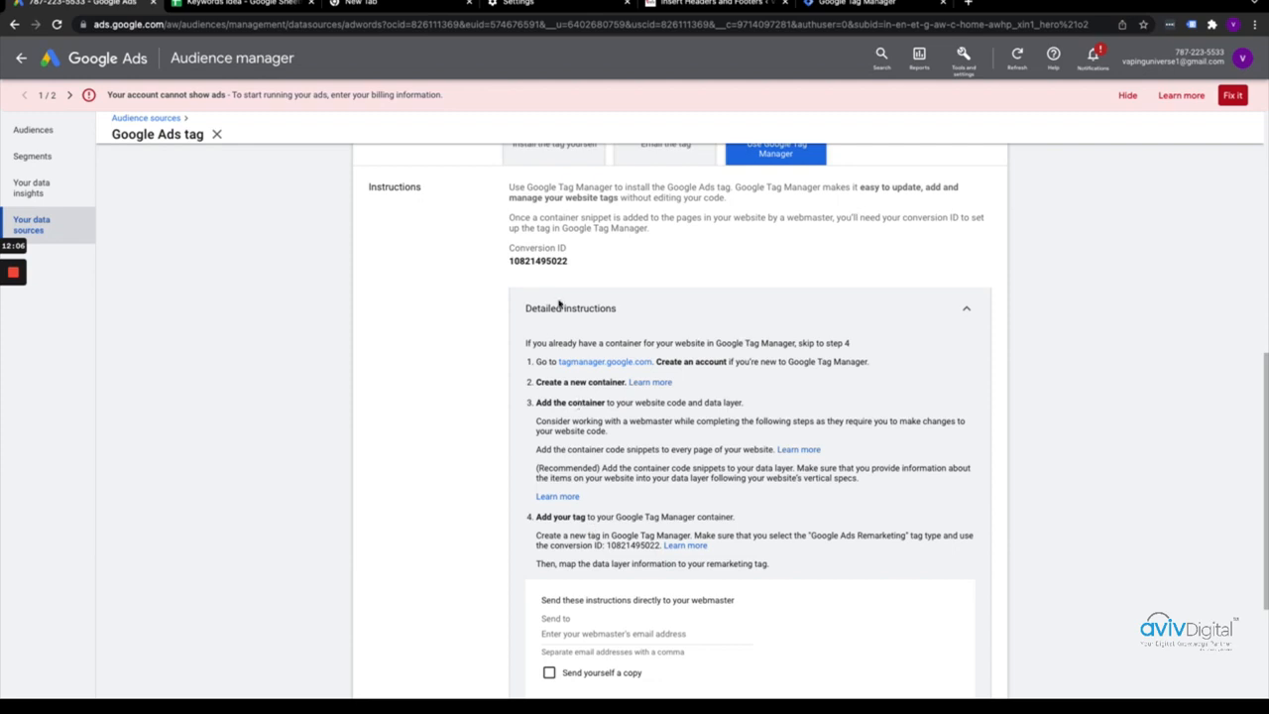
double_click(539, 261)
key("ctrl+c")
left_click(852, 4)
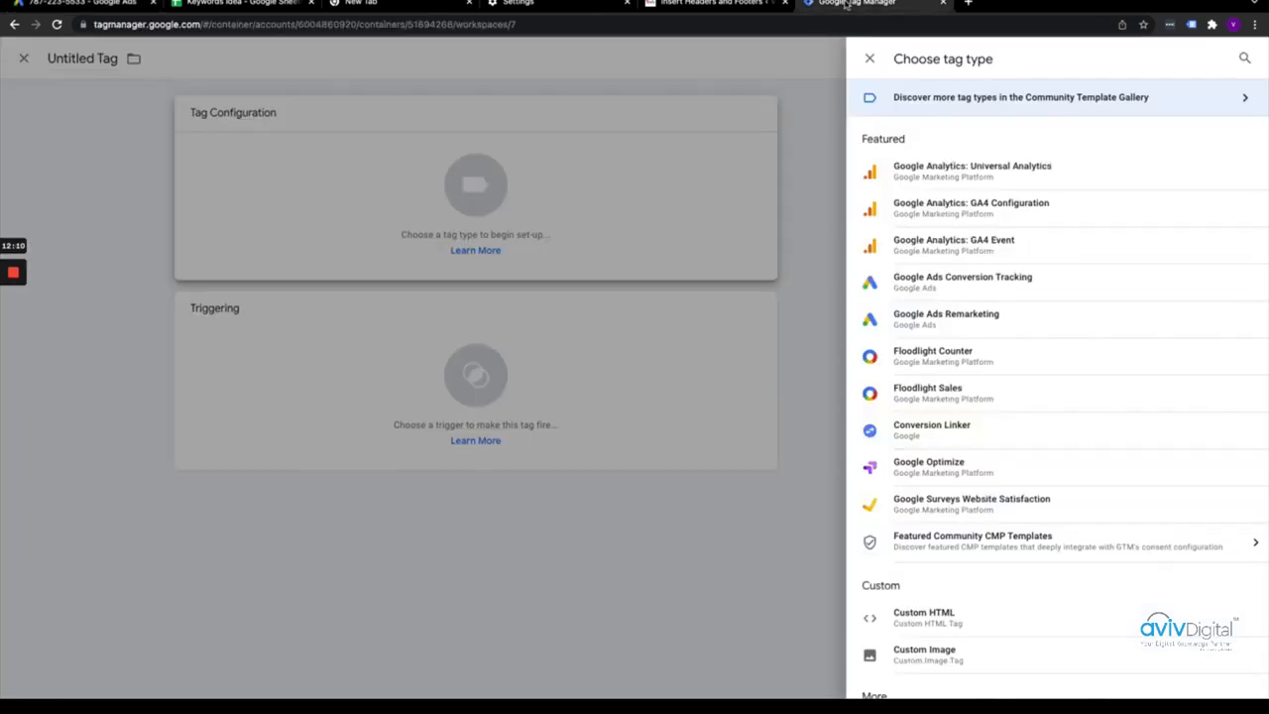
left_click(964, 330)
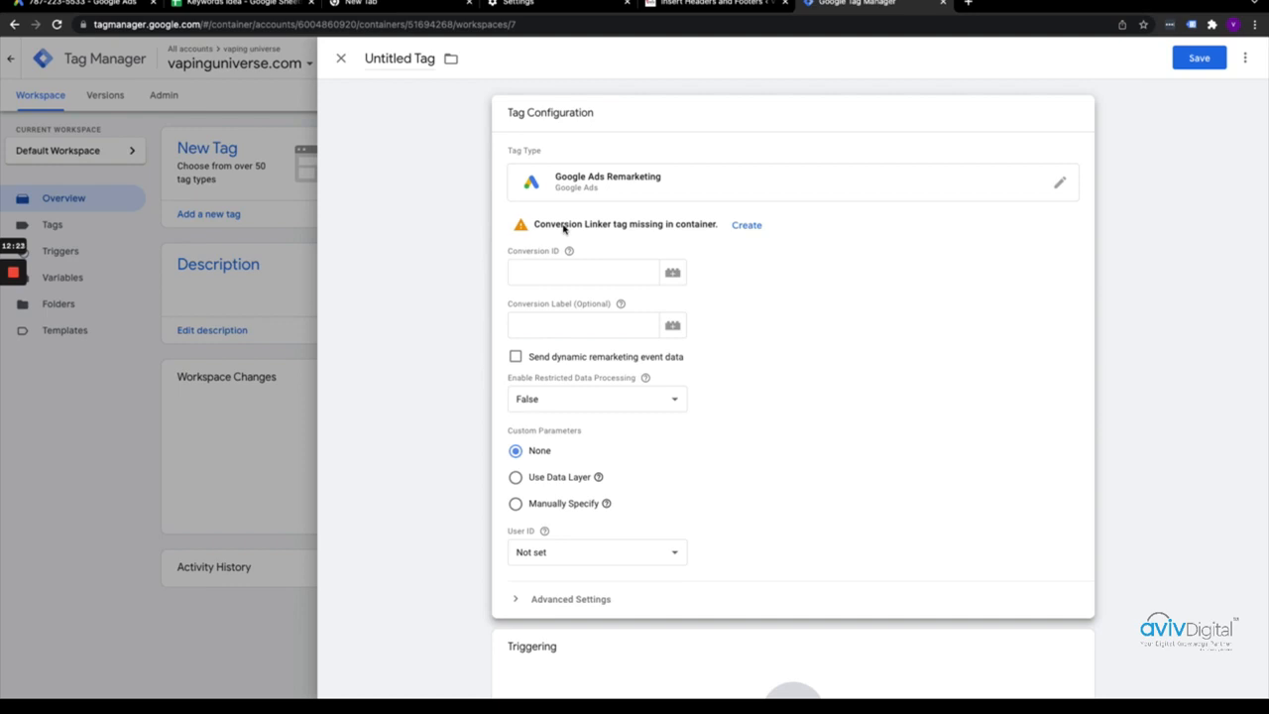
Step: Create the missing Conversion Linker tag with linking enabled on all page URLs and save it as Conversion Linker
left_click(755, 232)
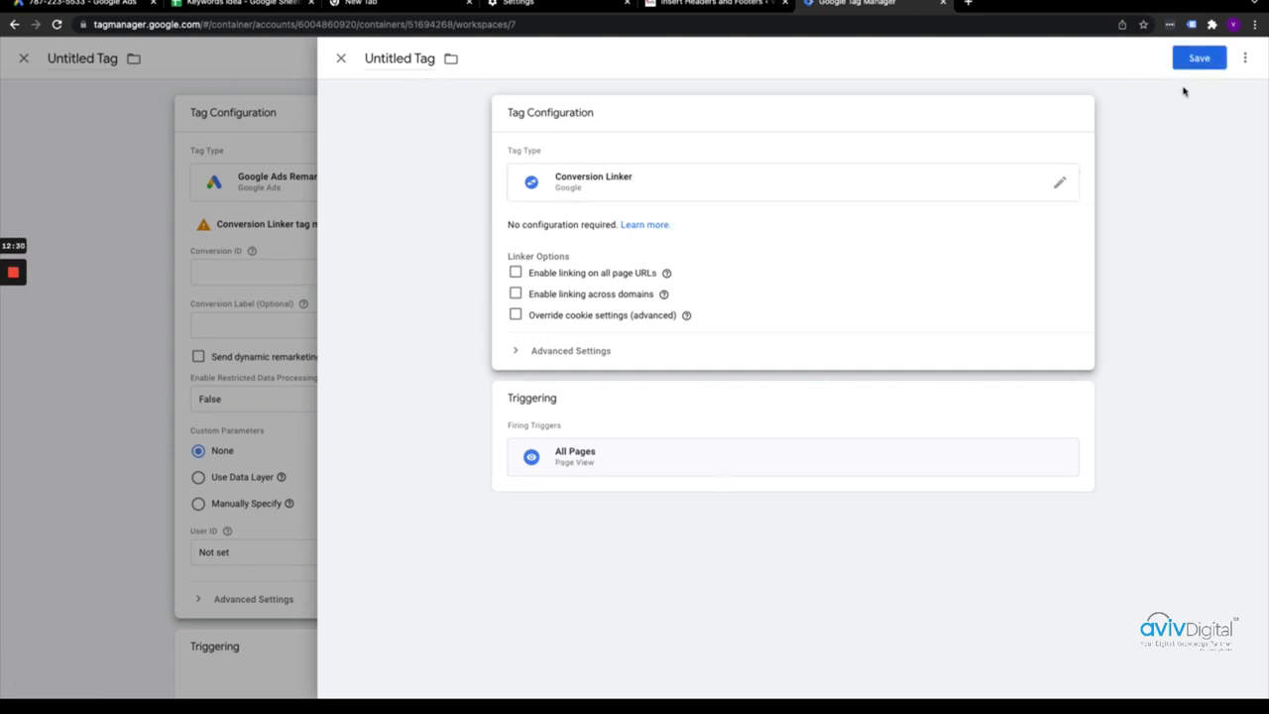
left_click(1204, 60)
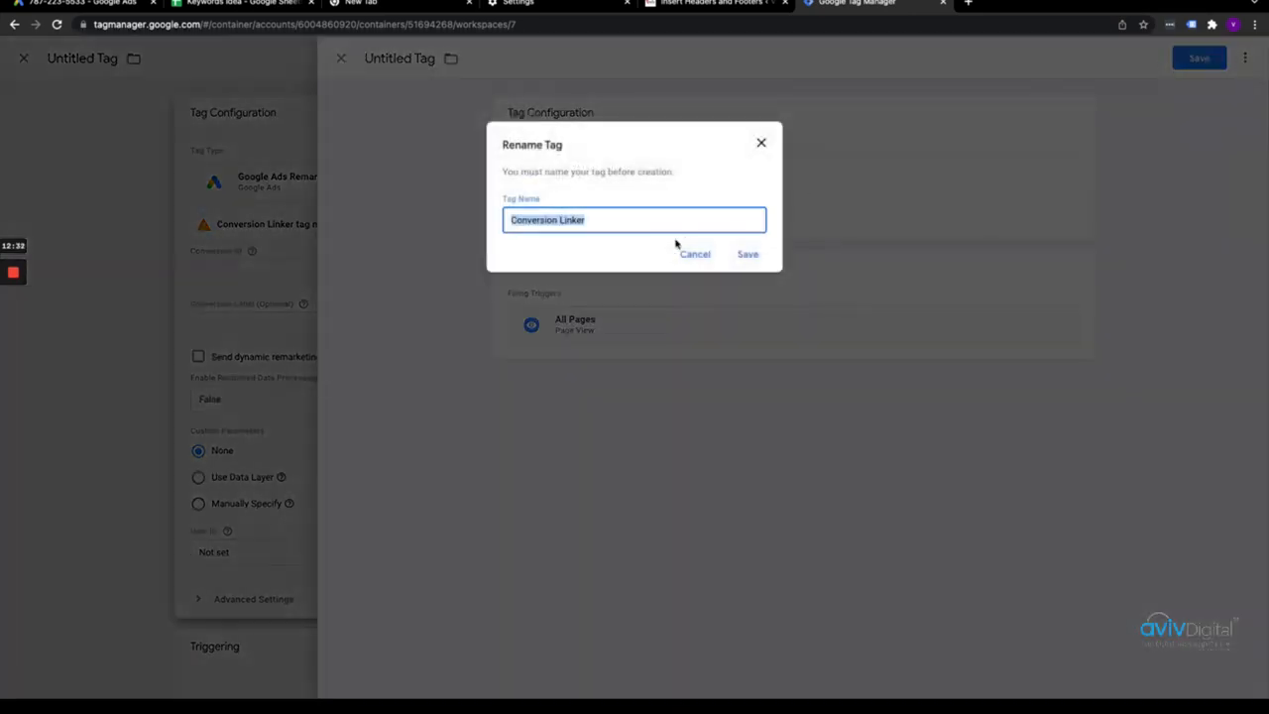
left_click(693, 254)
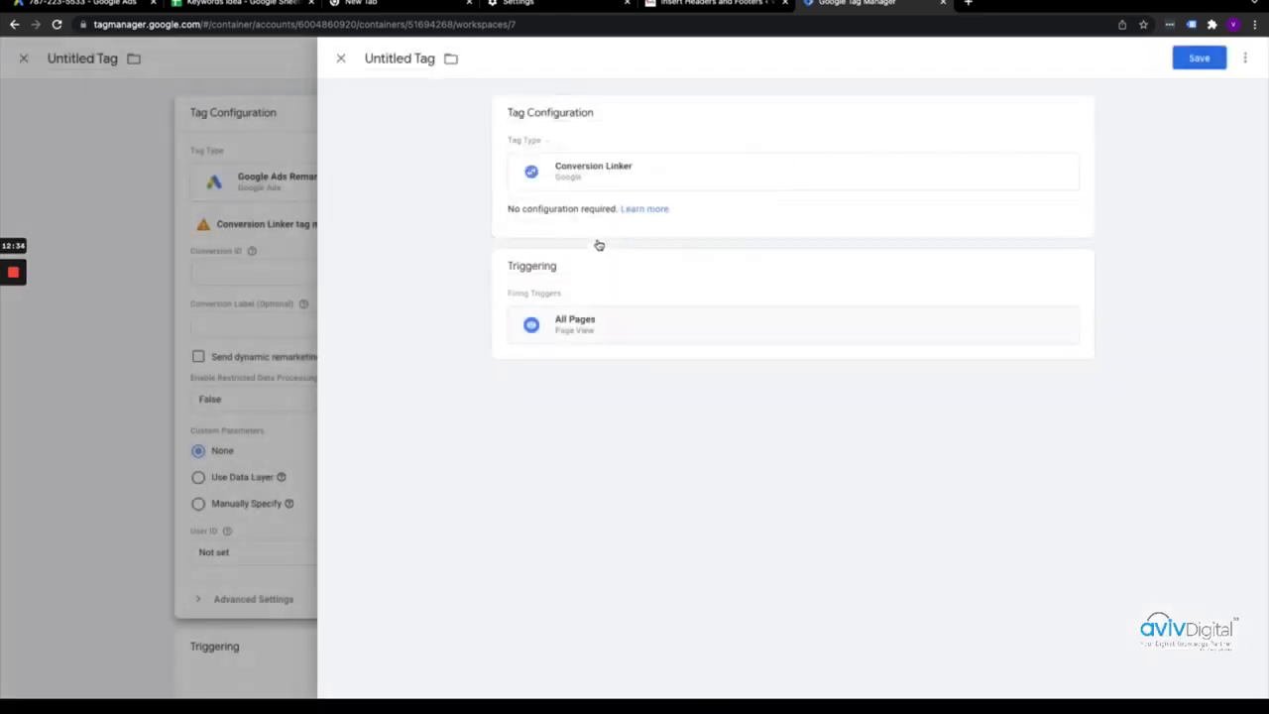
left_click(616, 192)
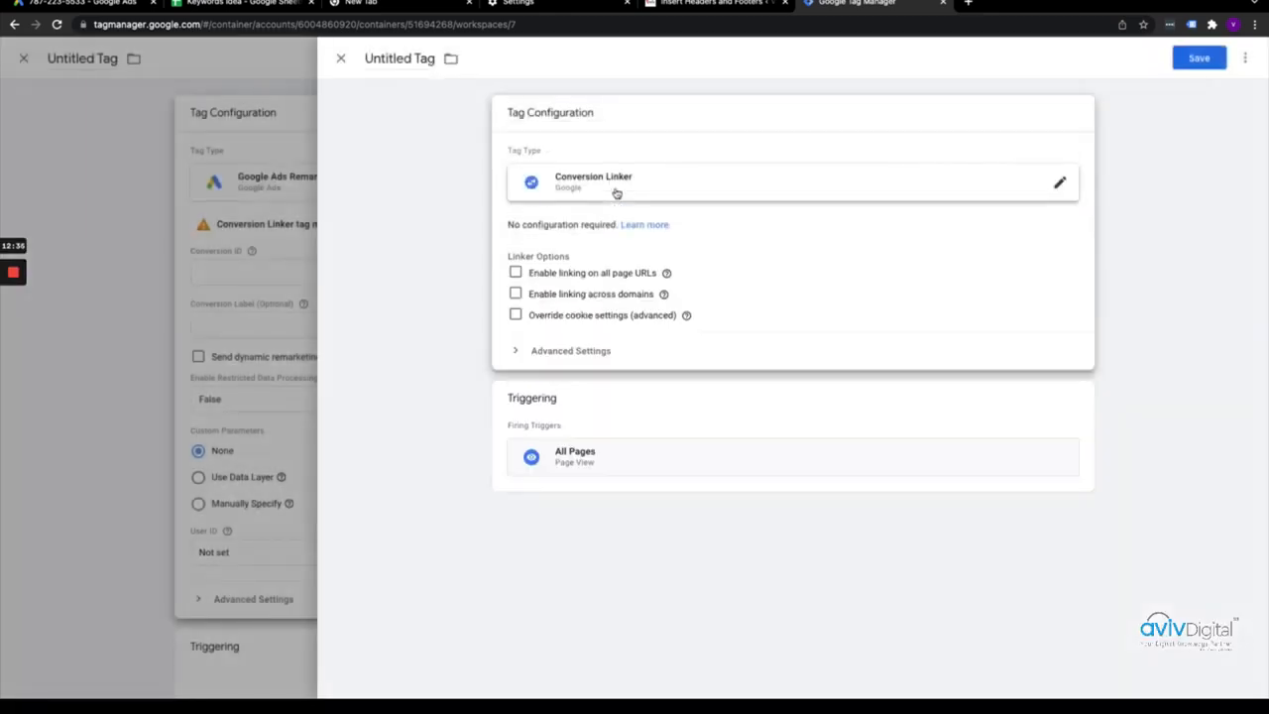
left_click(515, 270)
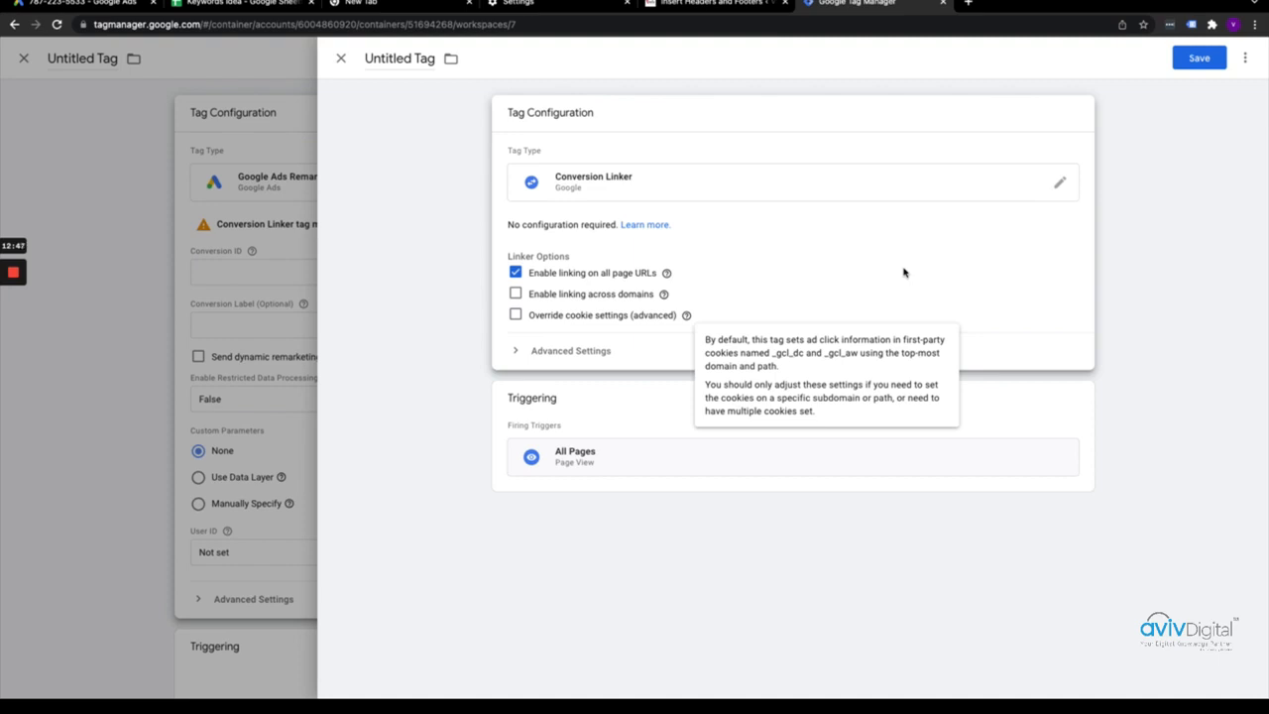
left_click(1198, 59)
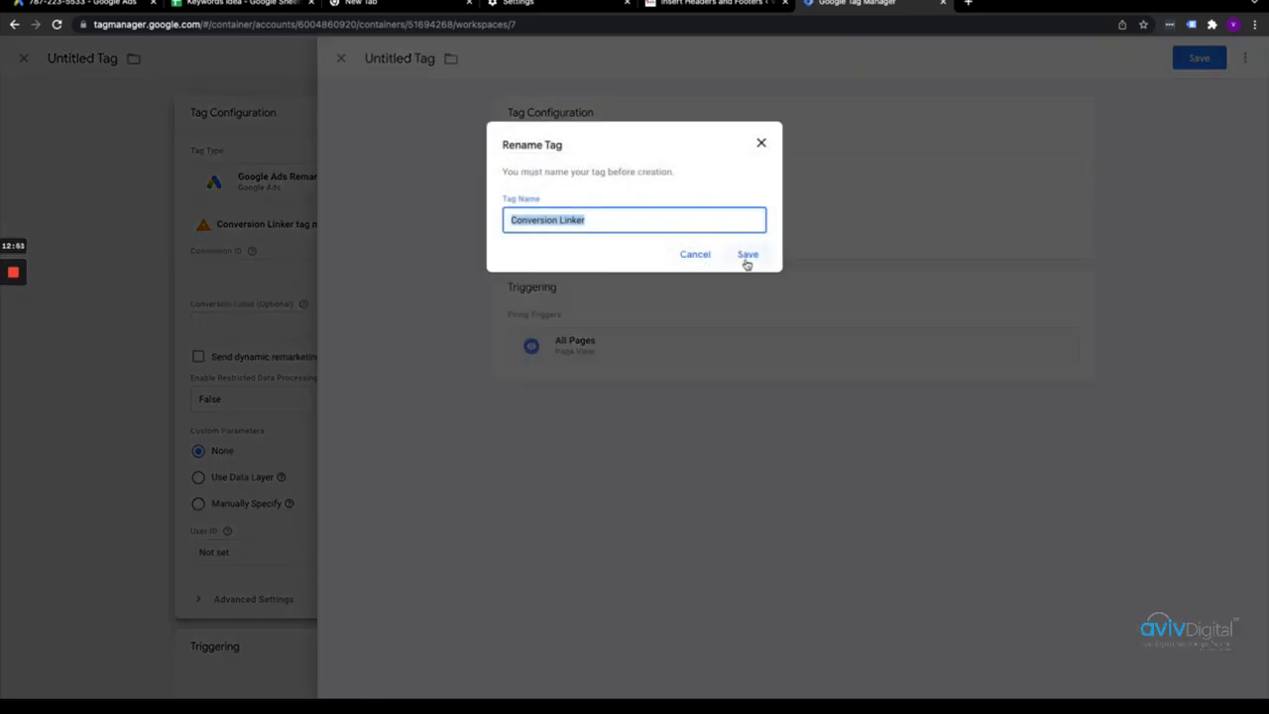
left_click(746, 257)
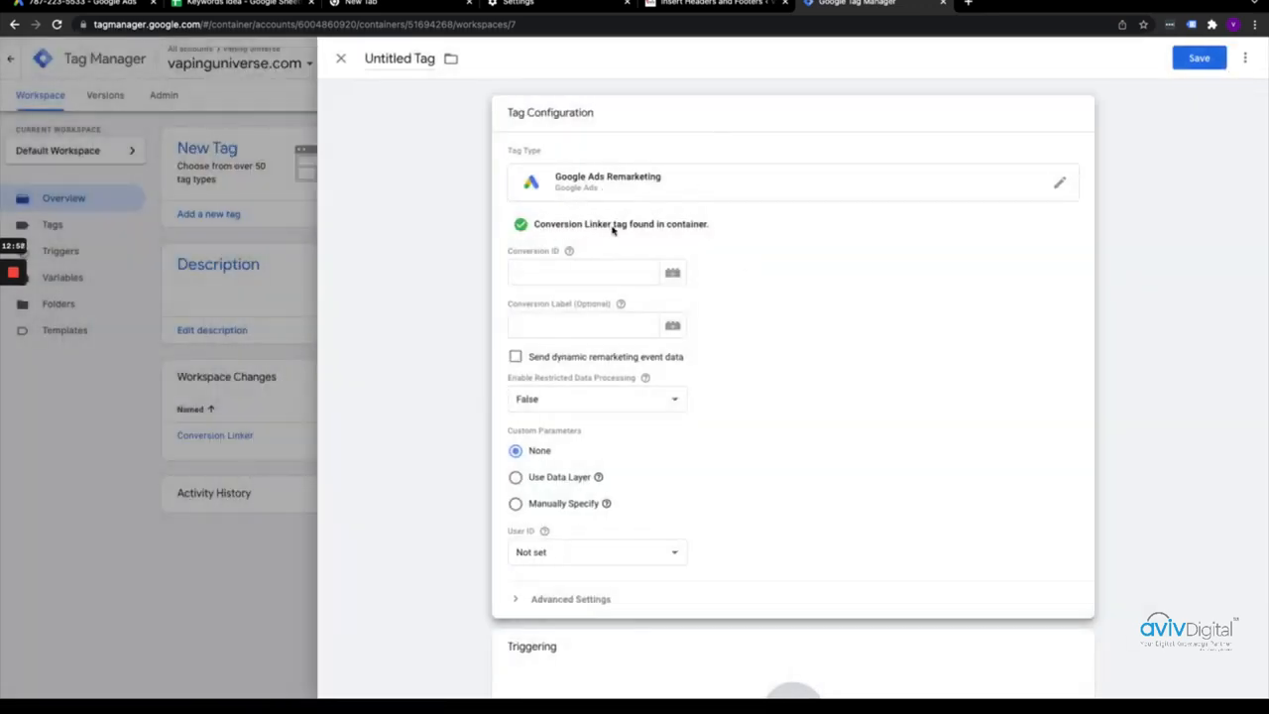
Step: Paste the copied conversion ID into the Google Ads Remarketing tag
left_click(572, 273)
key("ctrl+v")
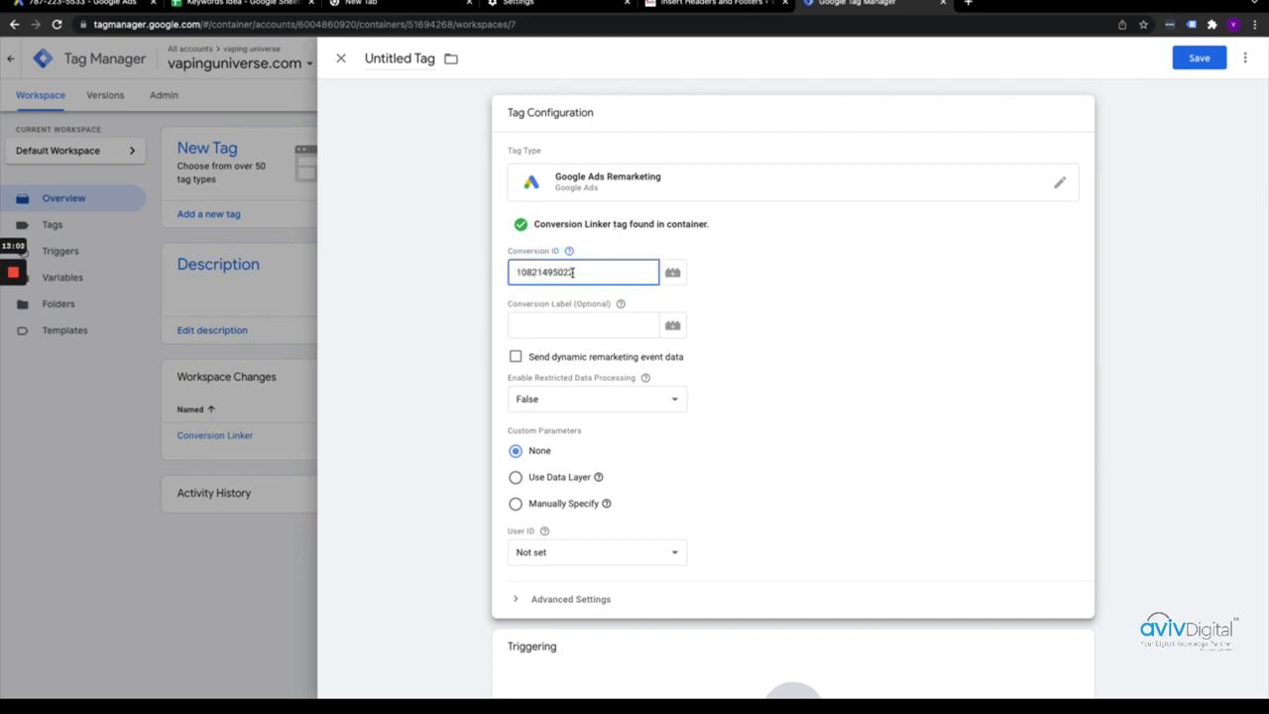
key("Tab")
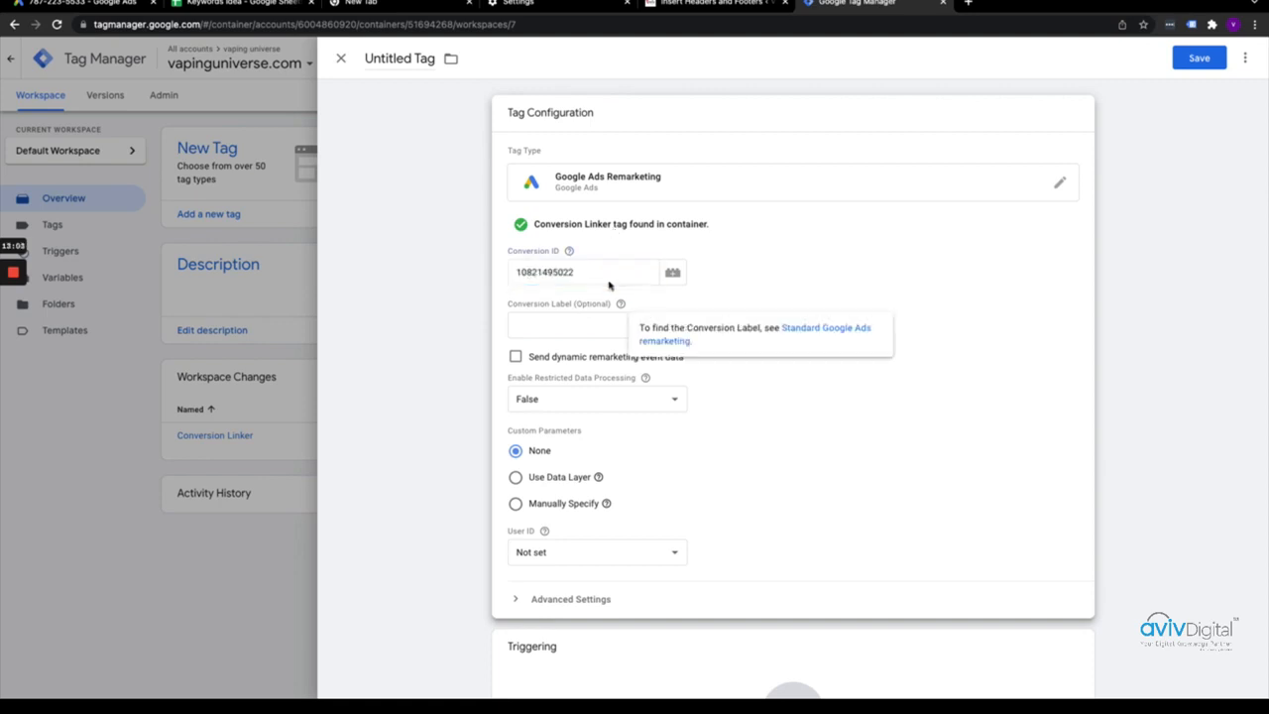
Step: Check the optional conversion label field and look for a matching label in the Google Ads tag instructions
left_click(583, 334)
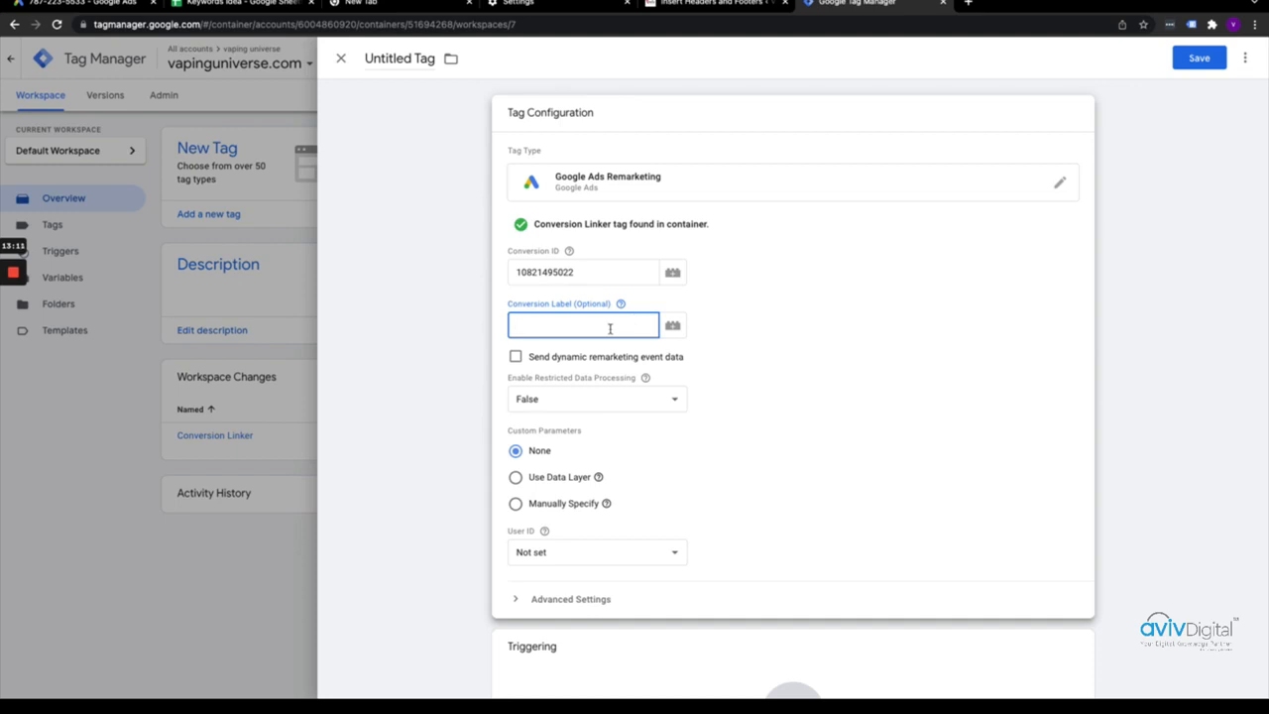
left_click(621, 305)
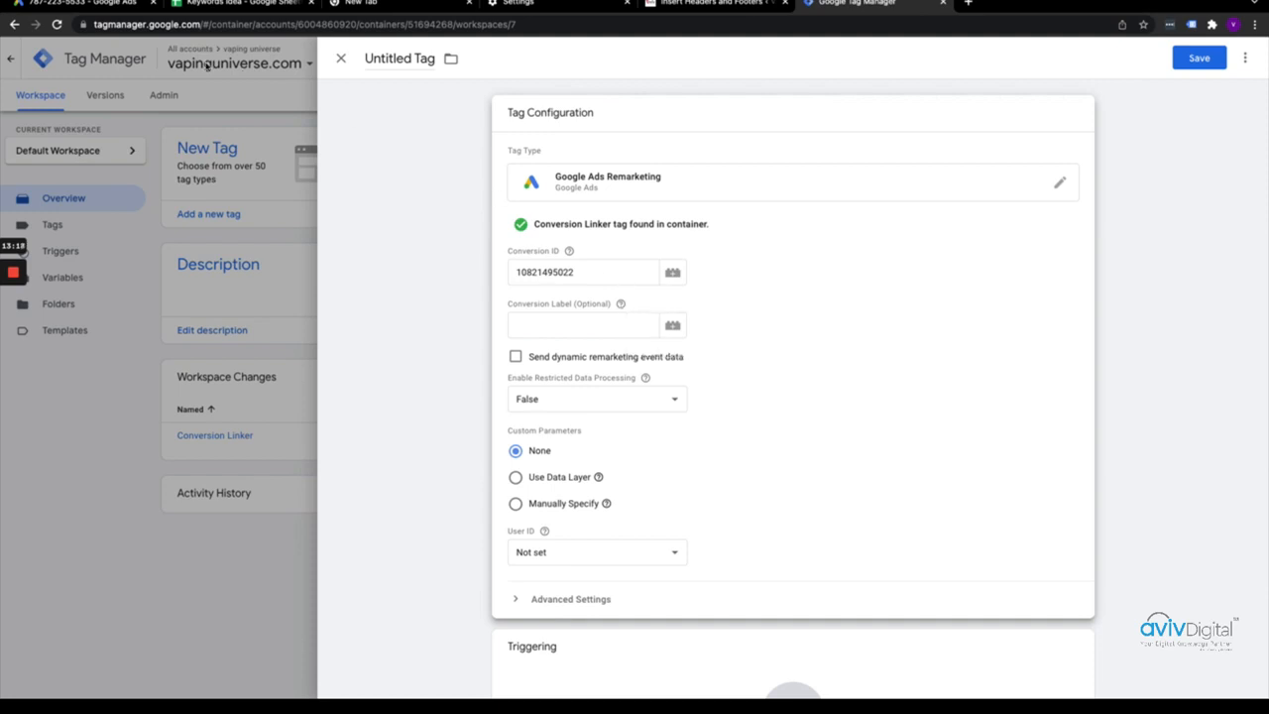
left_click(84, 4)
scroll(608, 493, "down", 4)
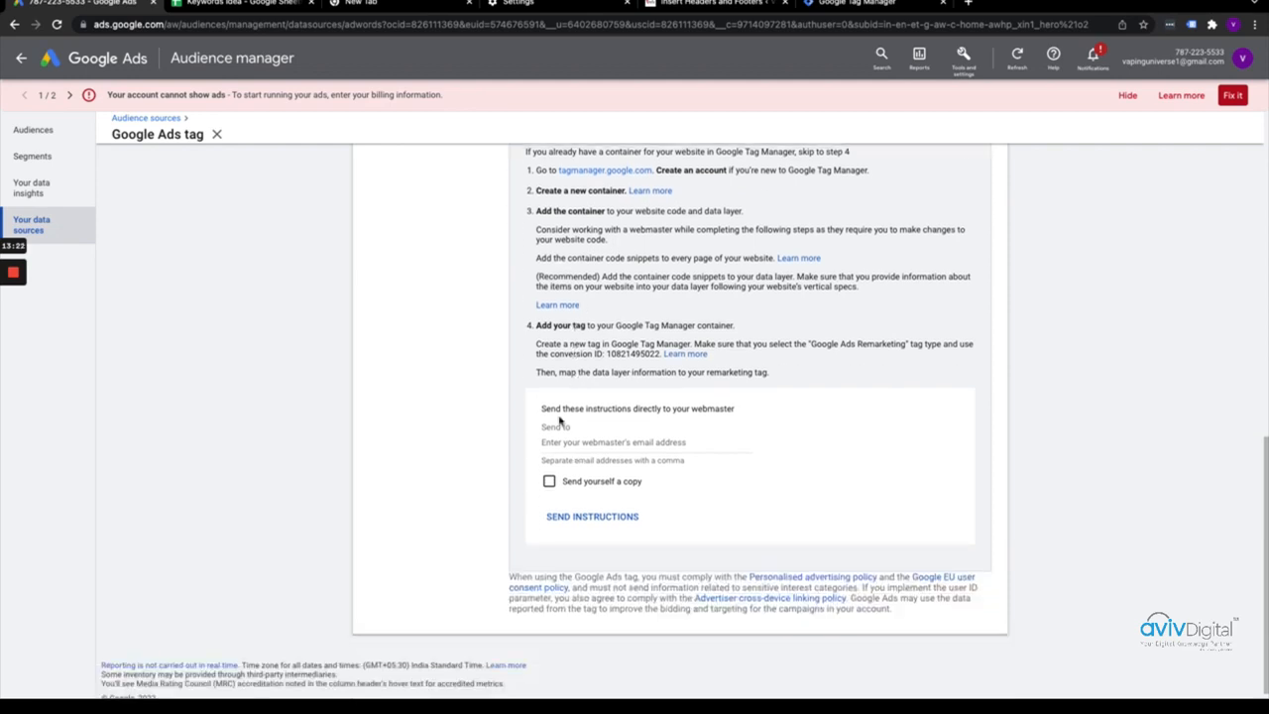
scroll(543, 340, "up", 5)
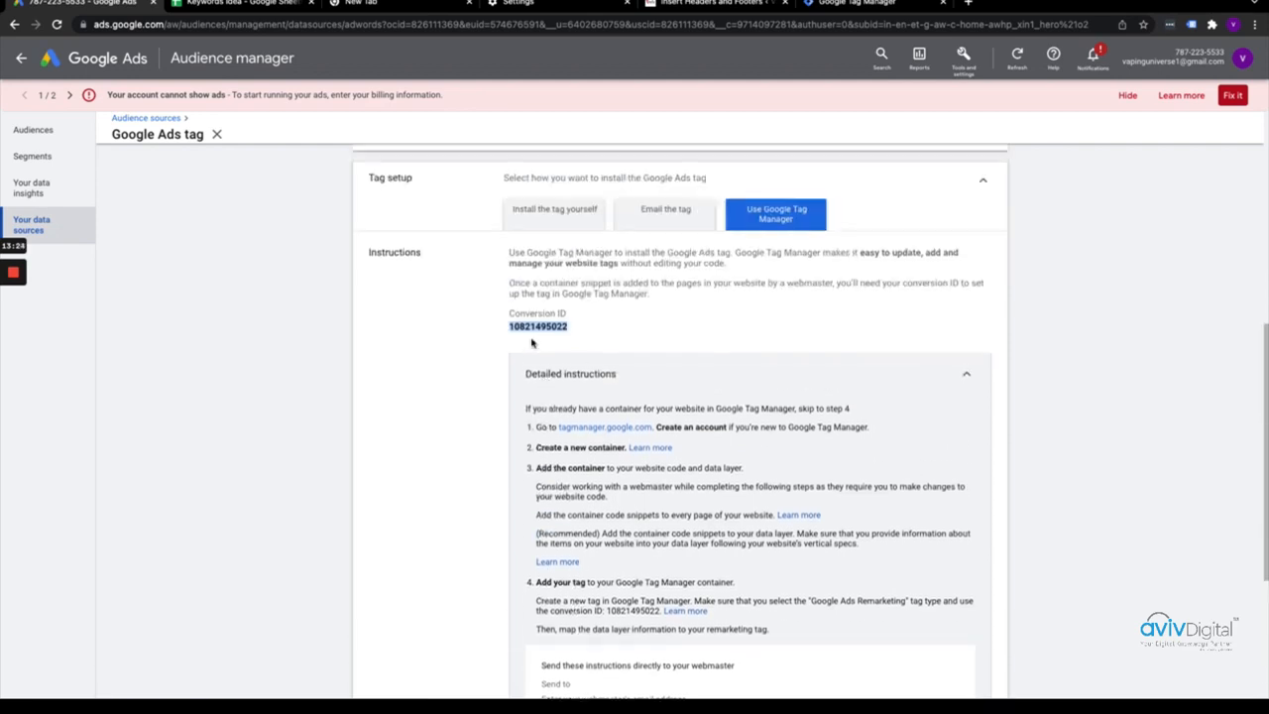
left_click(863, 4)
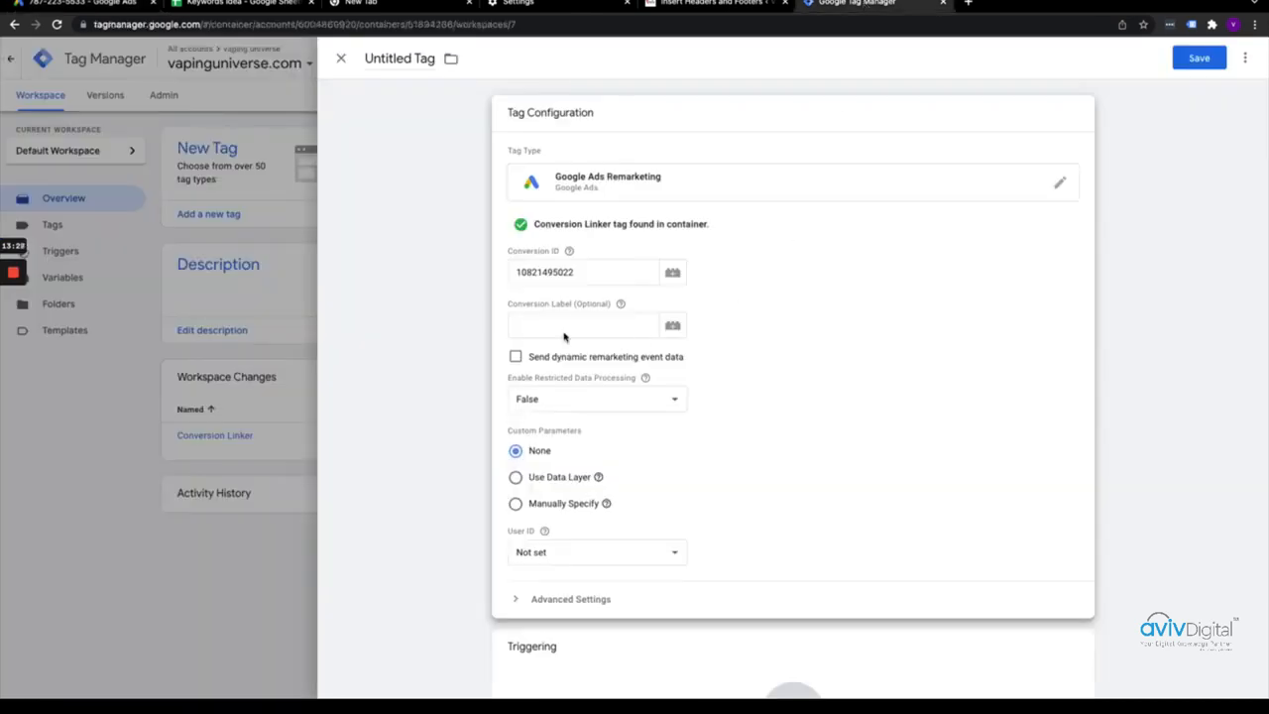
Step: Choose False for restricted data processing and Not set for the user ID, and expand the remarketing tag's advanced settings
scroll(575, 466, "down", 1)
scroll(575, 466, "down", 1)
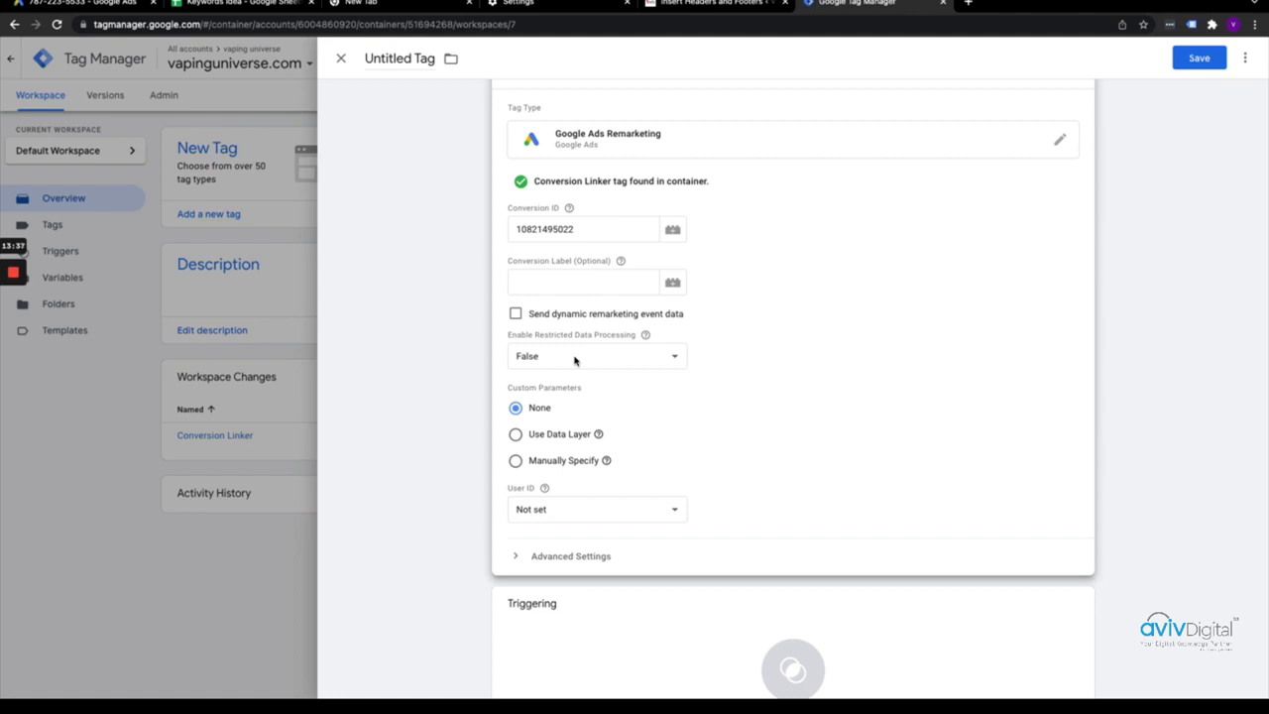
left_click(575, 360)
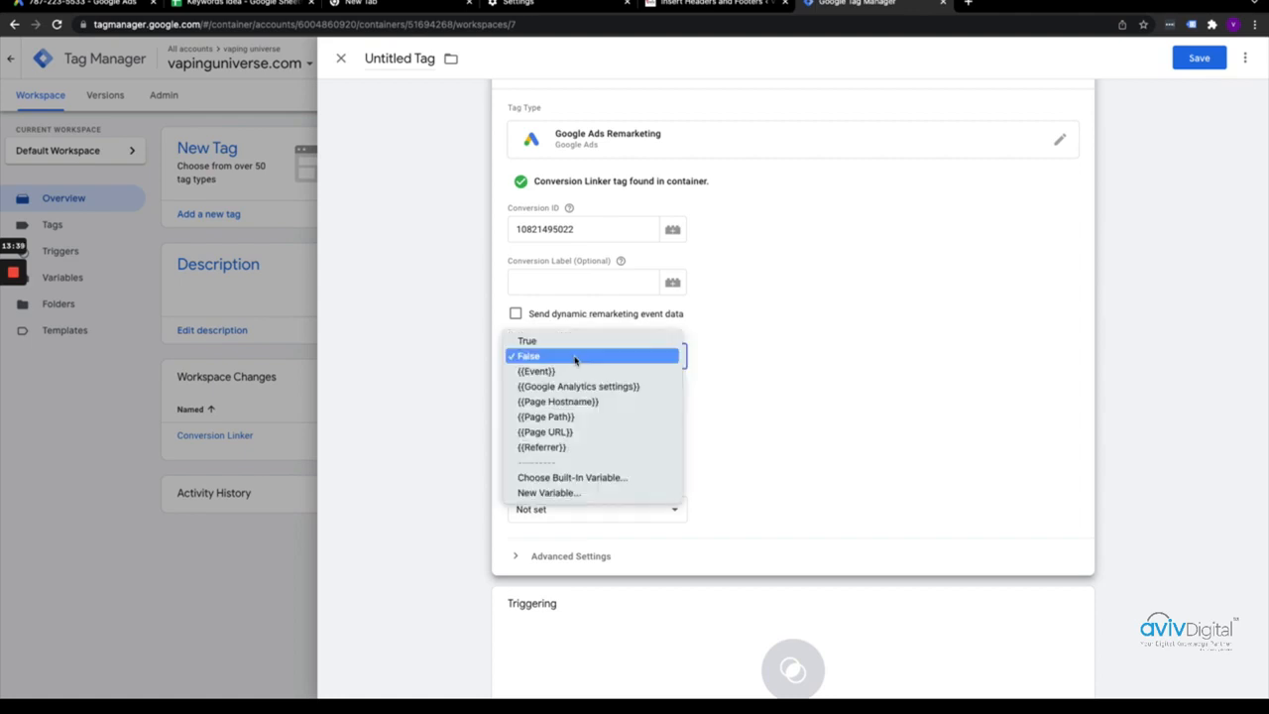
left_click(575, 356)
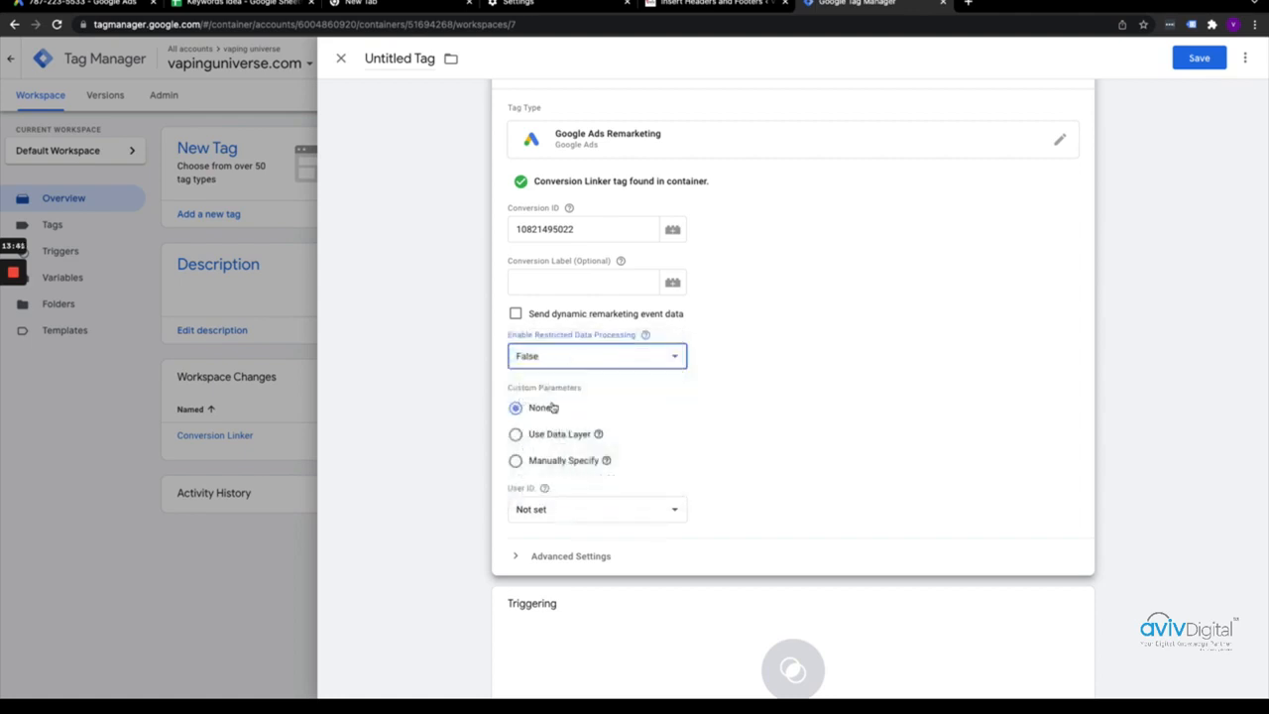
scroll(541, 433, "down", 1)
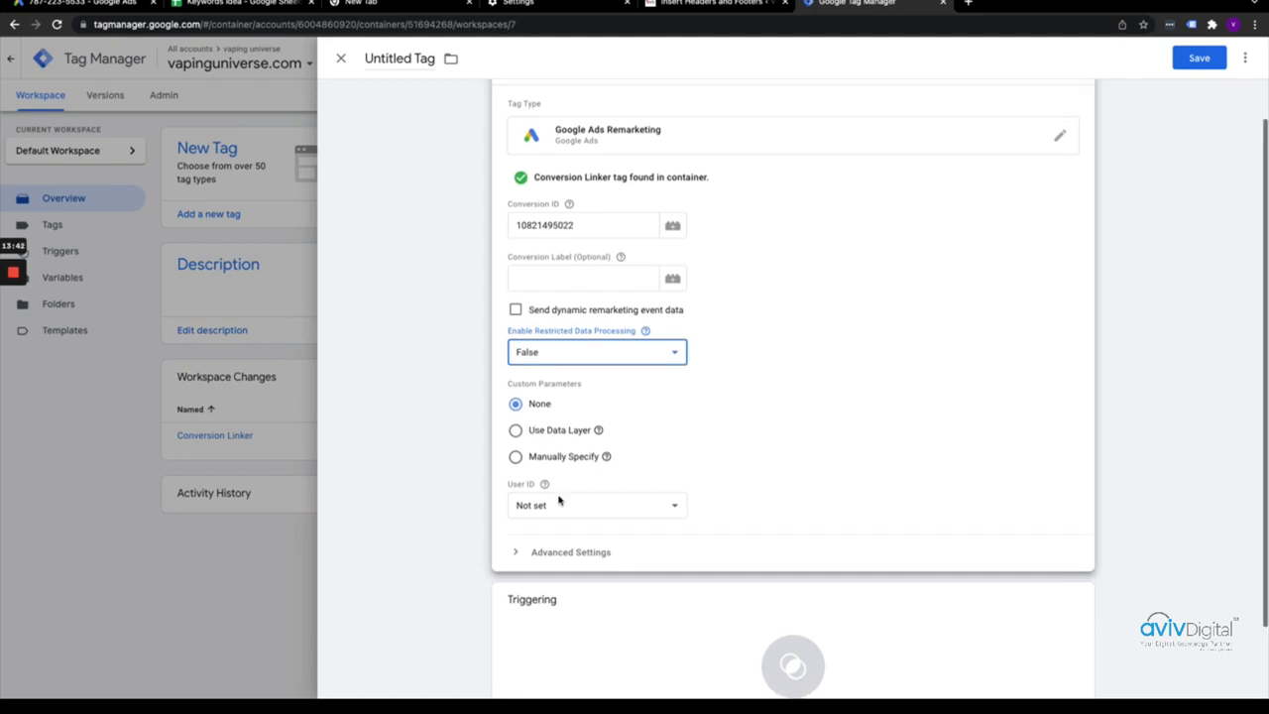
left_click(581, 425)
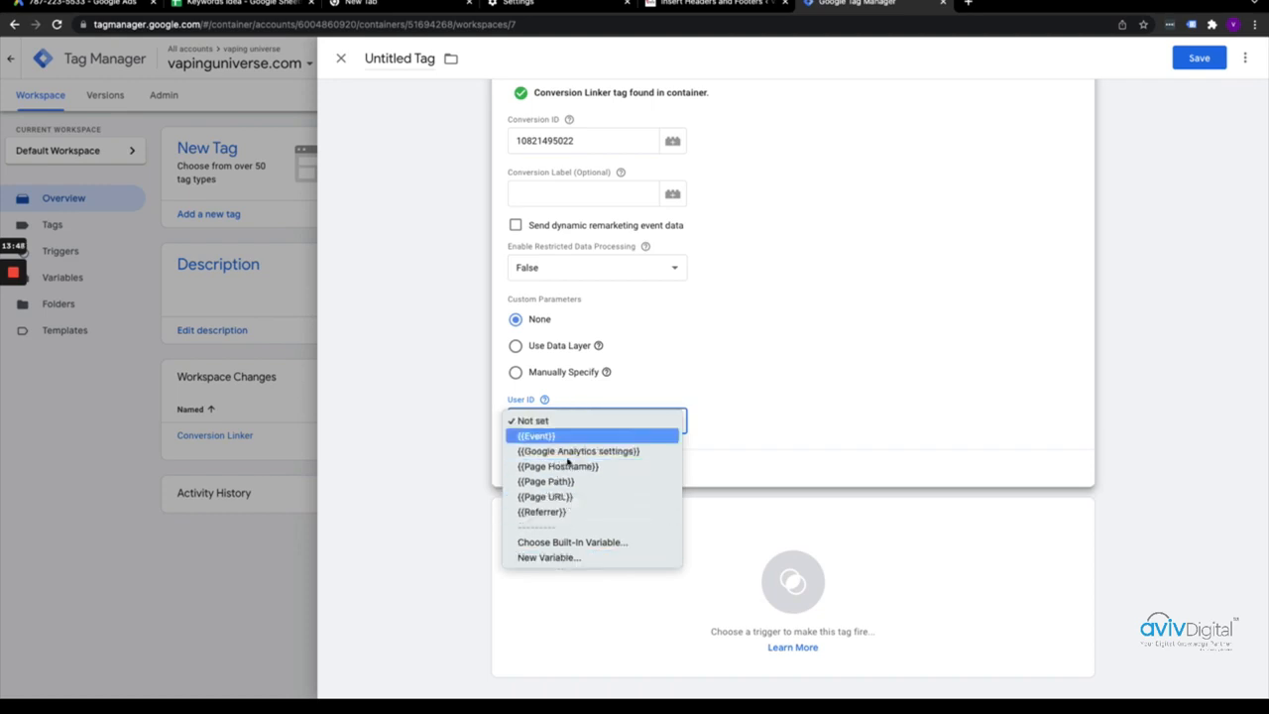
left_click(542, 425)
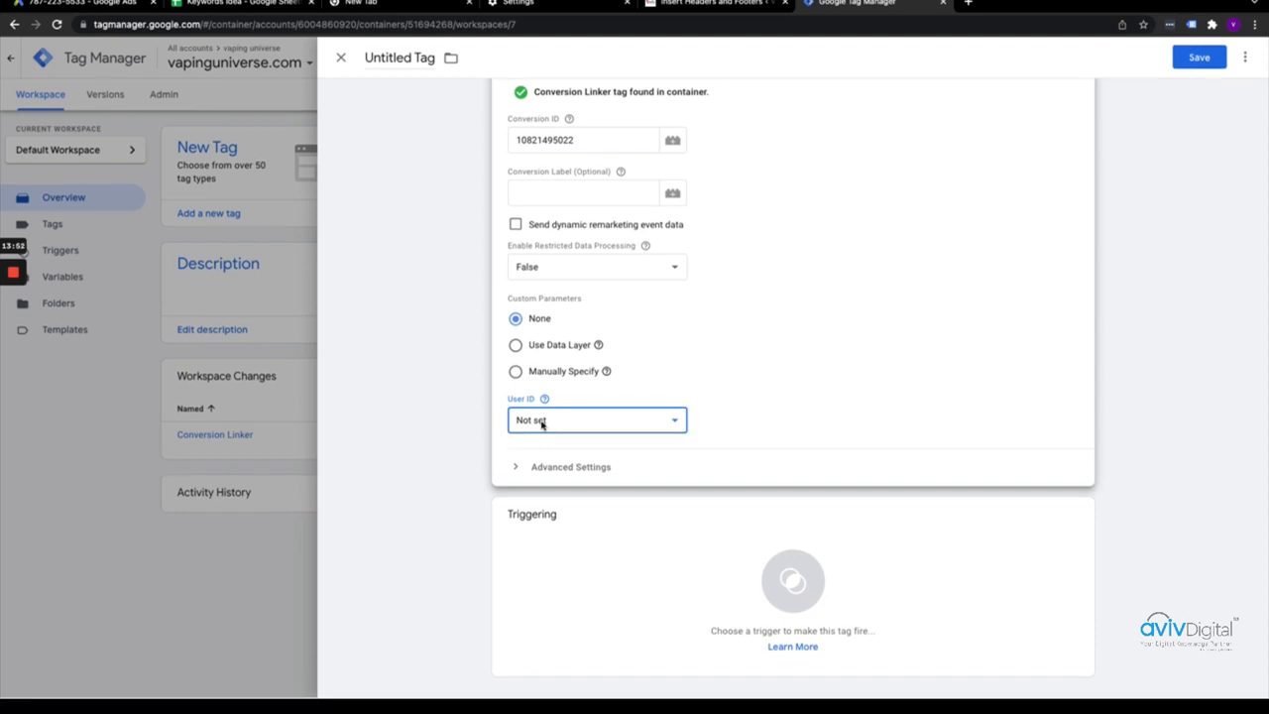
left_click(566, 468)
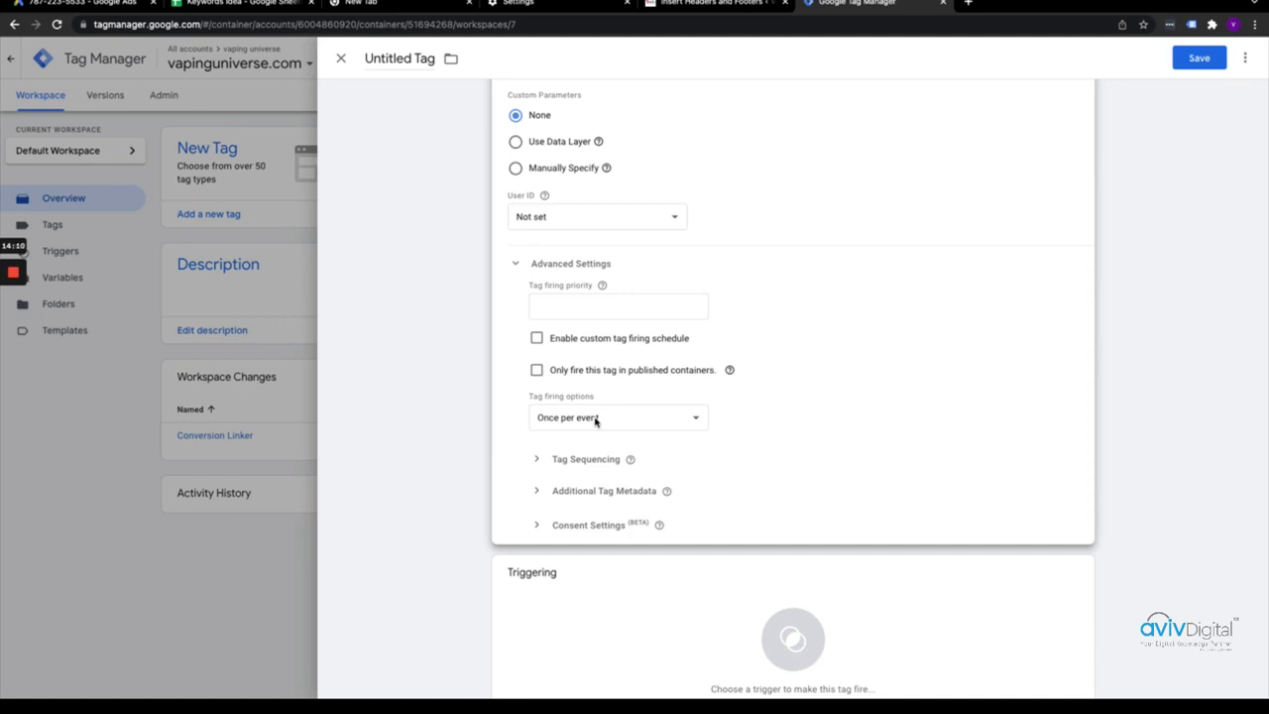
Step: Set the remarketing tag to fire on the All Pages trigger and save it as Google Ads Remarketing
left_click(515, 264)
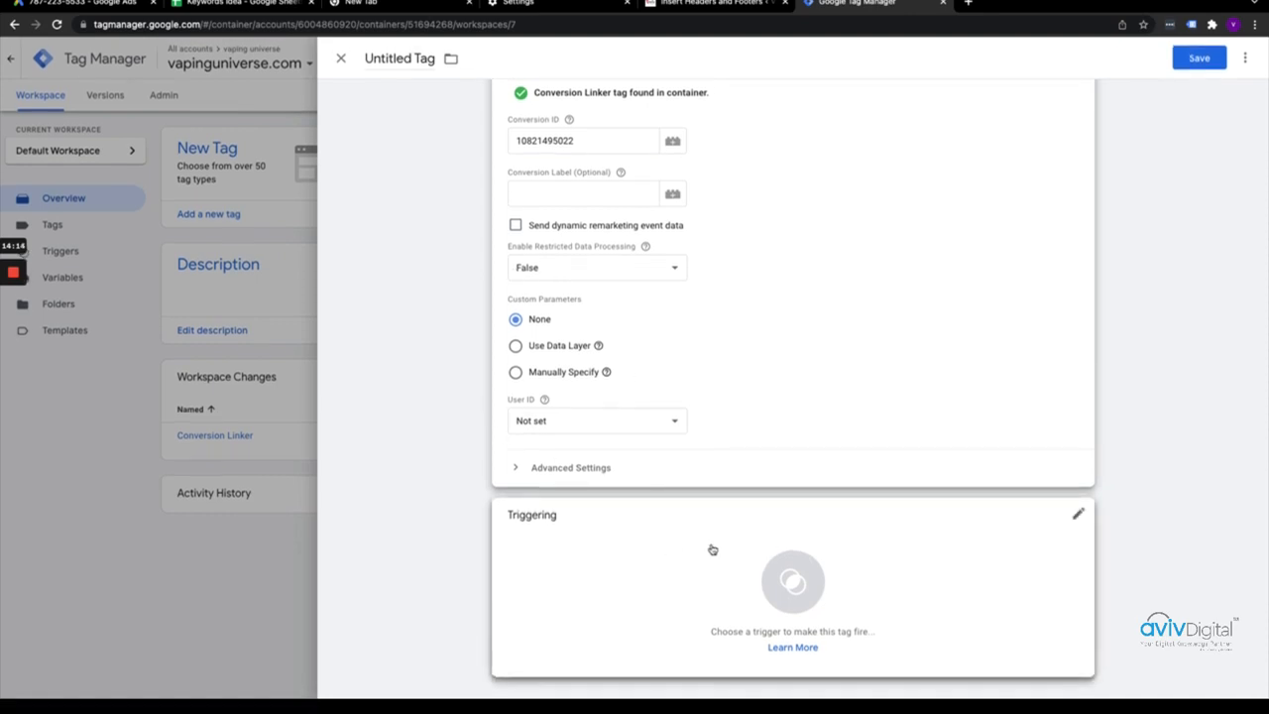
scroll(734, 376, "up", 2)
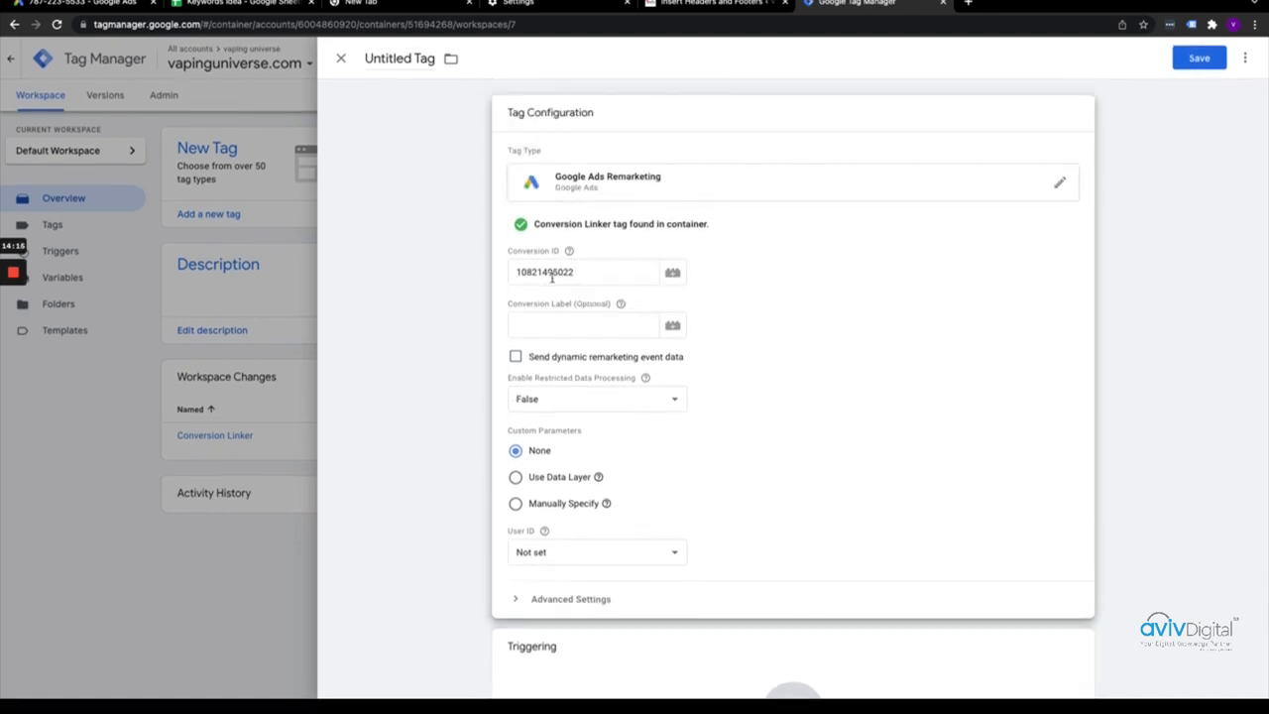
scroll(793, 491, "down", 1)
scroll(805, 506, "down", 2)
left_click(733, 576)
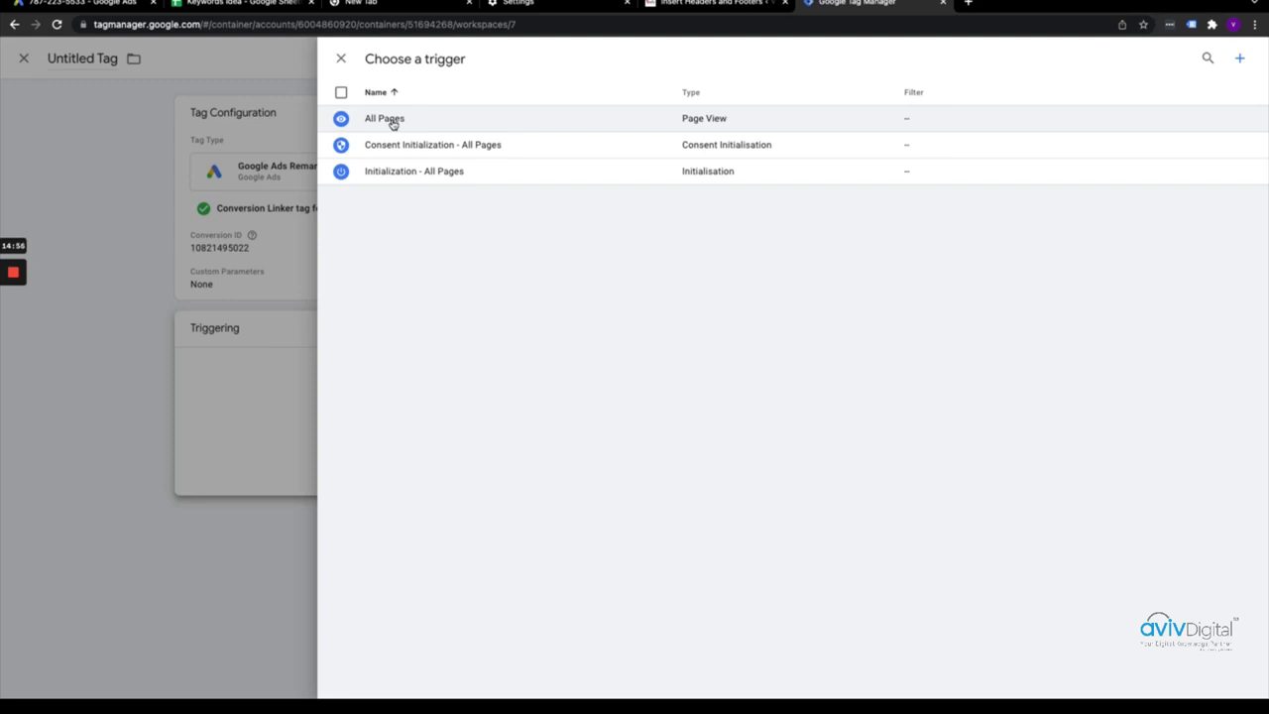
left_click(393, 120)
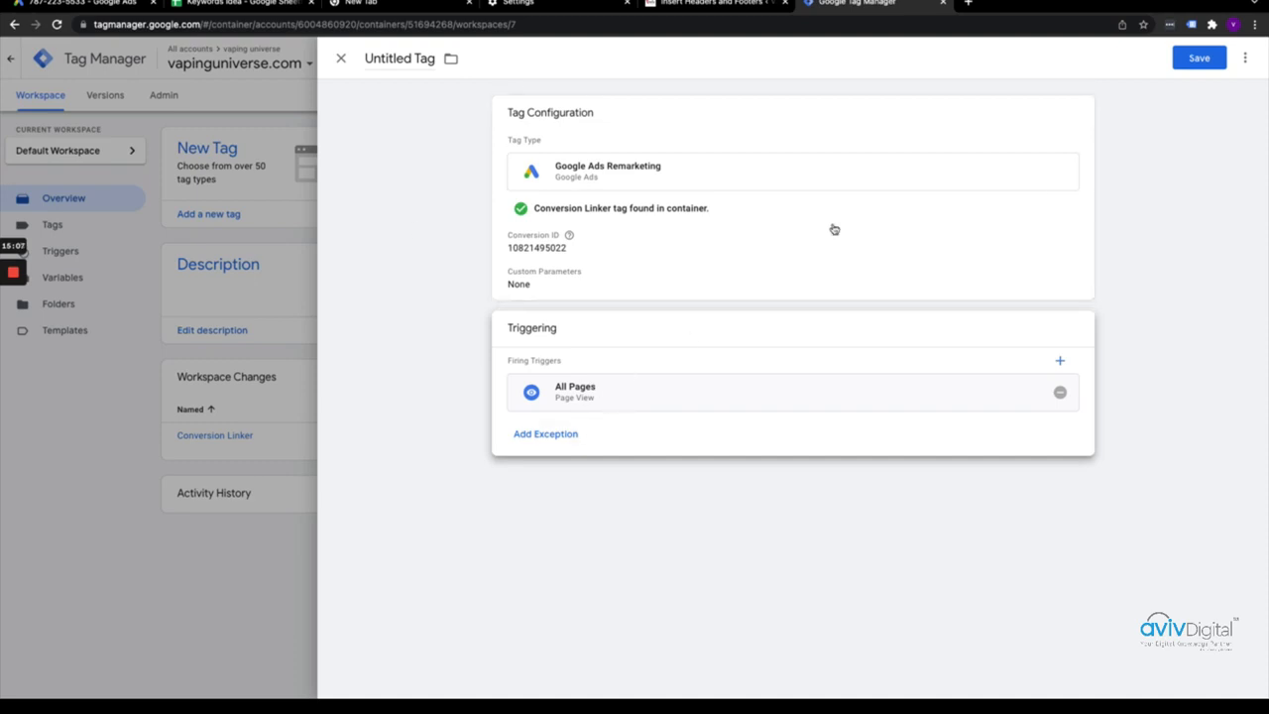
left_click(1198, 61)
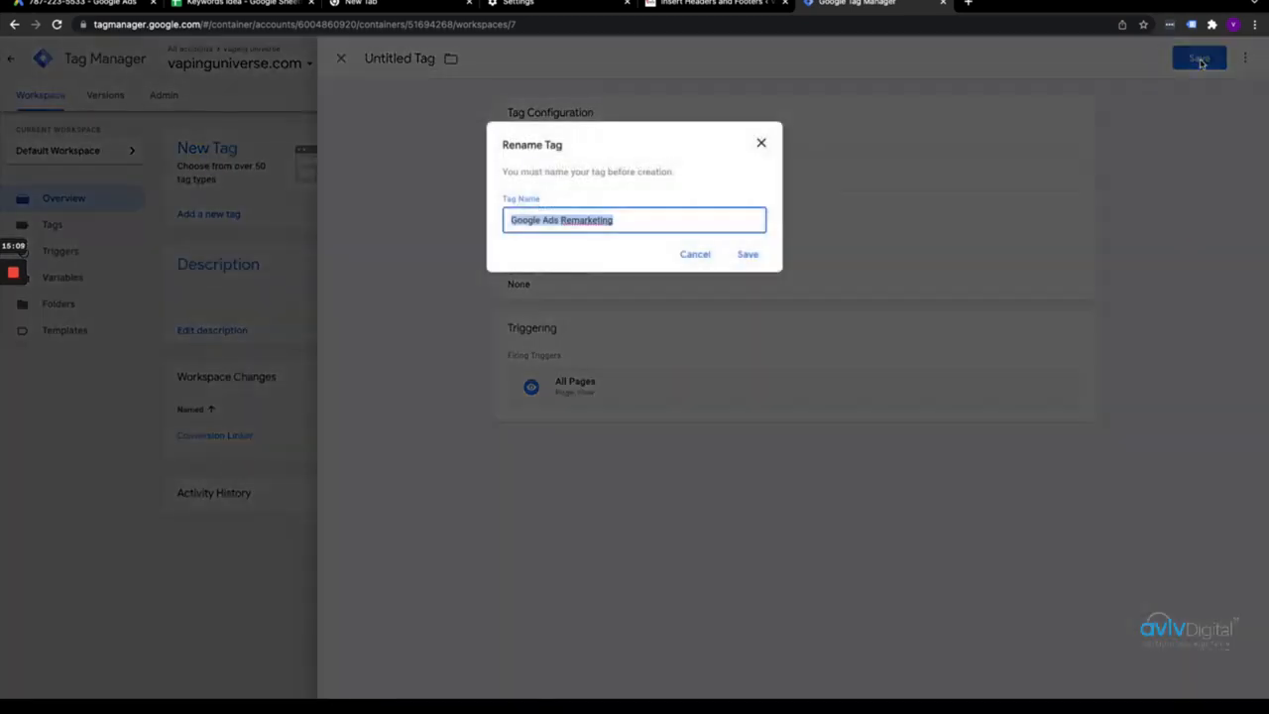
left_click(748, 255)
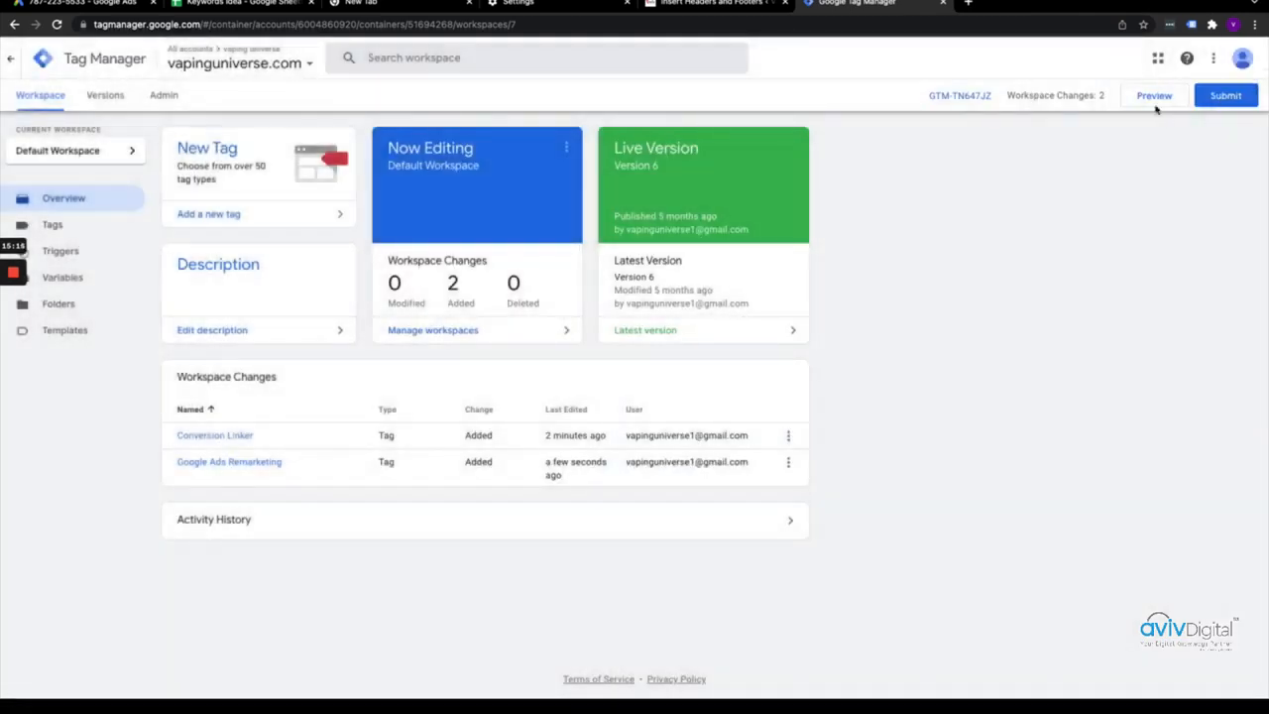
Step: Submit the workspace changes with Publish and Create Version to the Live environment, skipping the version name and description
left_click(1227, 96)
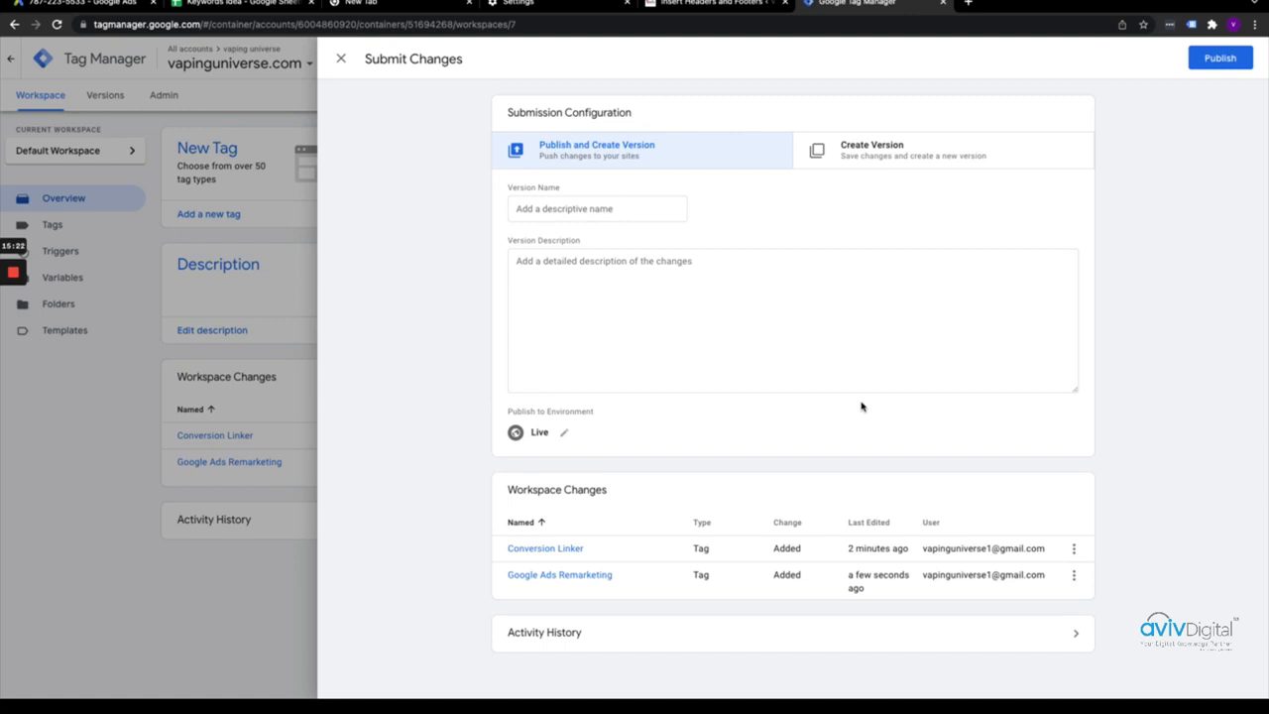
left_click(598, 210)
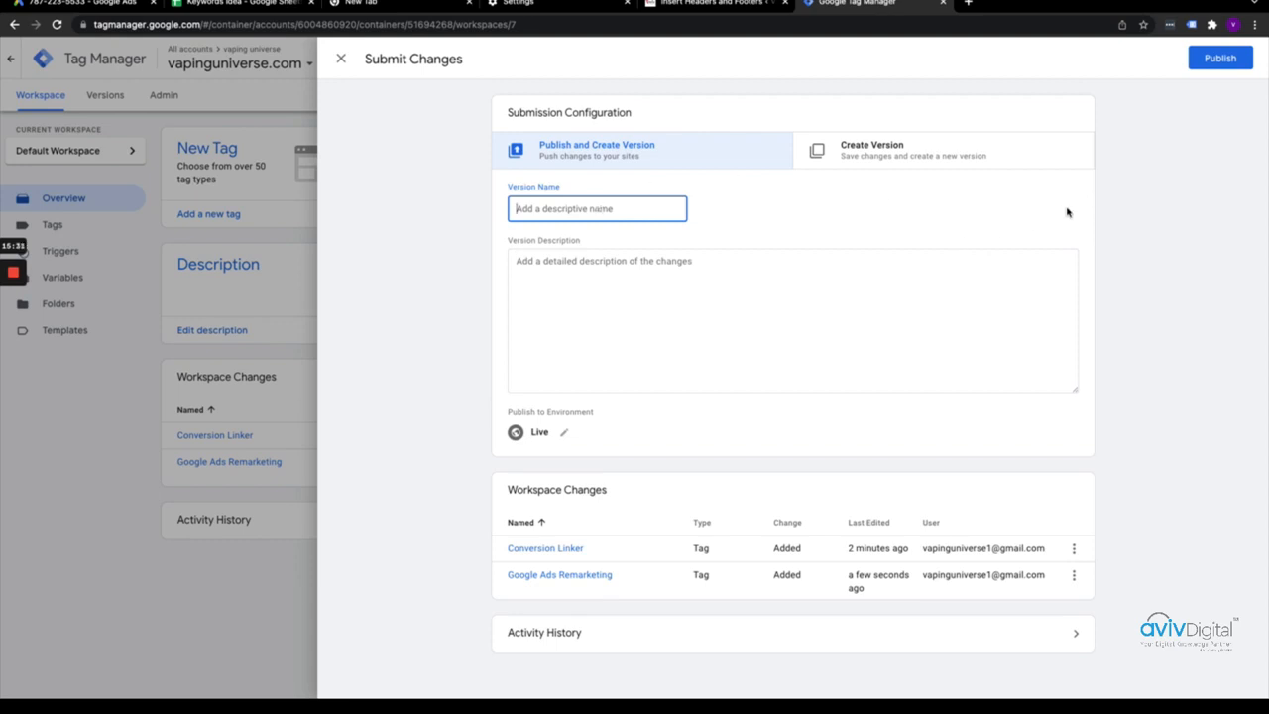
left_click(967, 156)
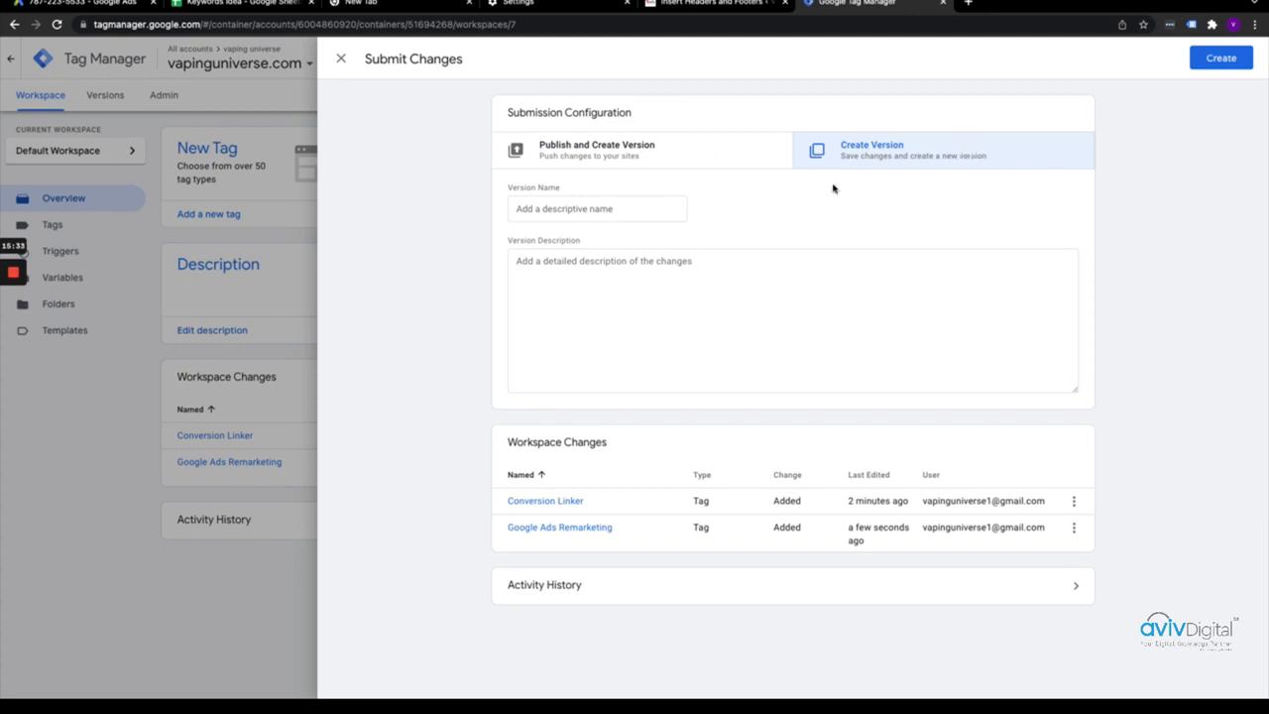
left_click(665, 164)
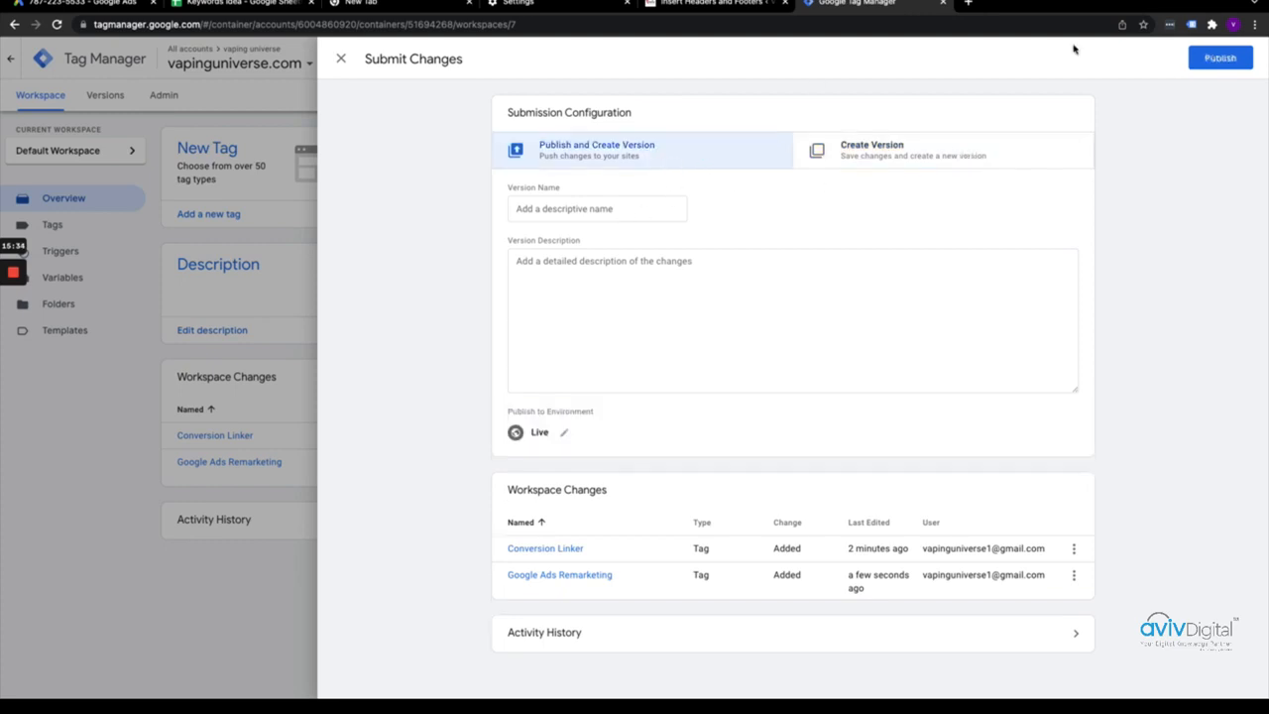
left_click(1225, 67)
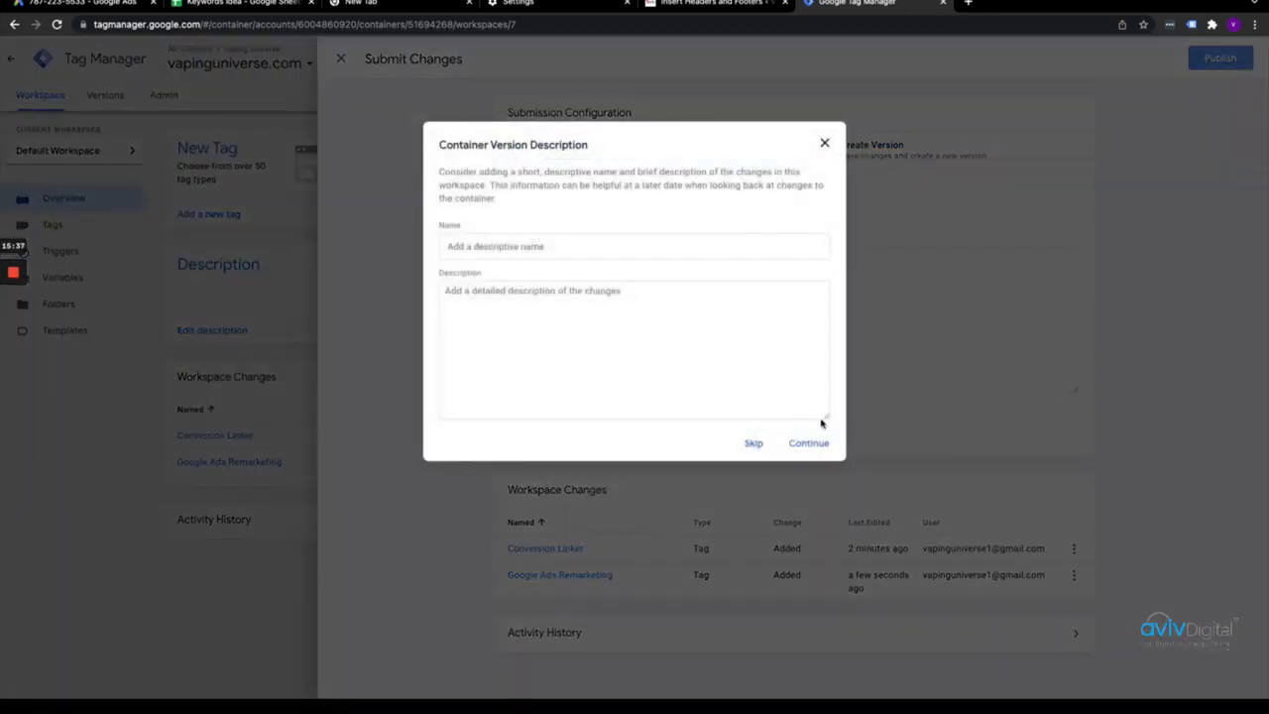
left_click(754, 443)
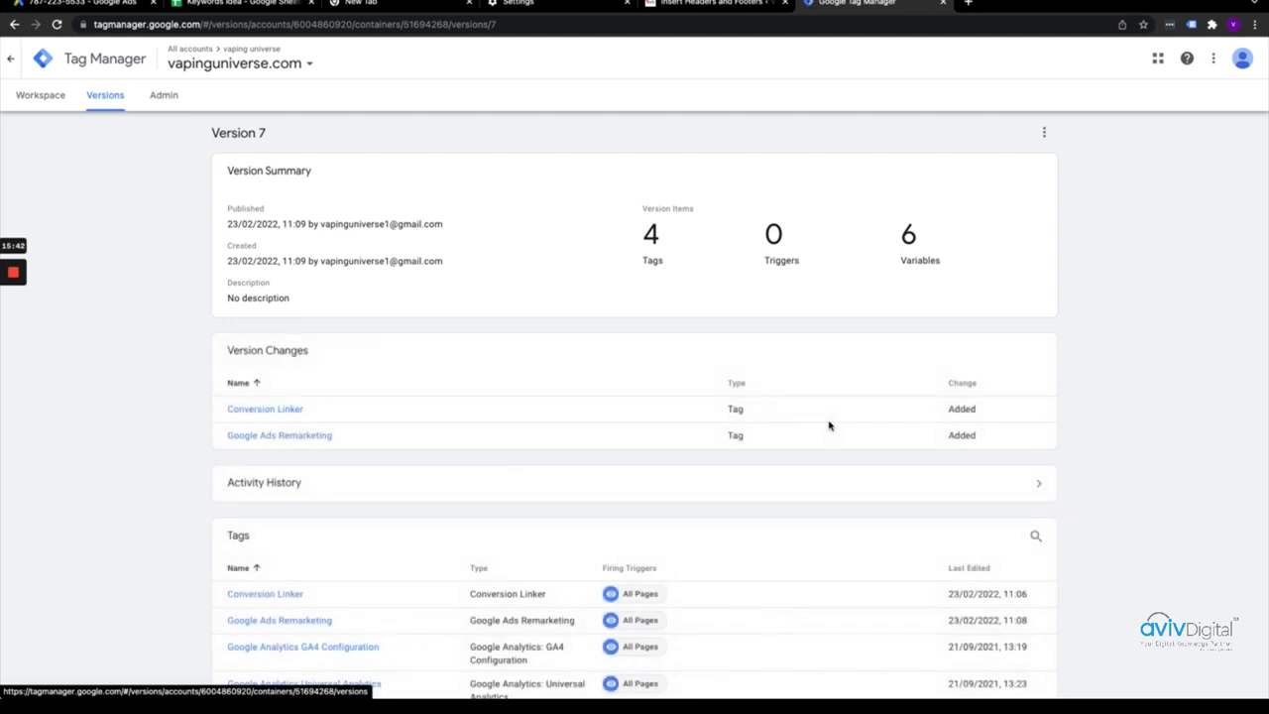
left_click(37, 103)
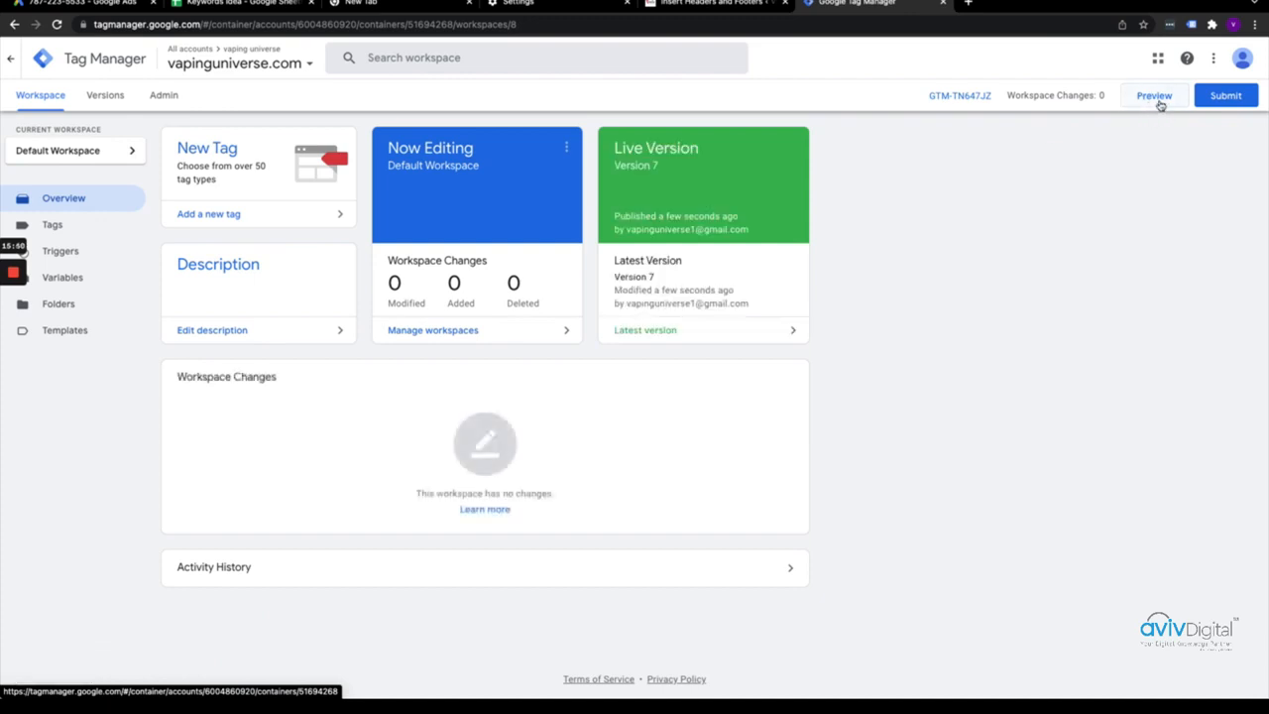
left_click(1159, 103)
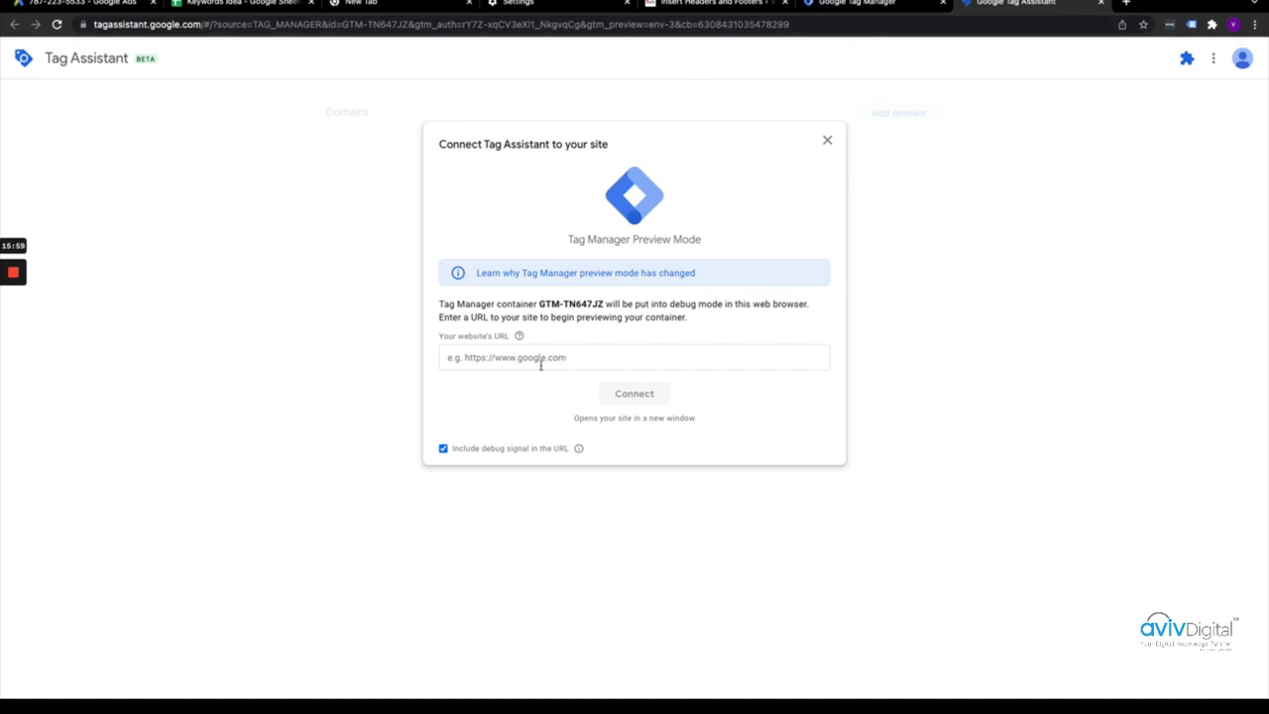
left_click(541, 365)
left_click(500, 389)
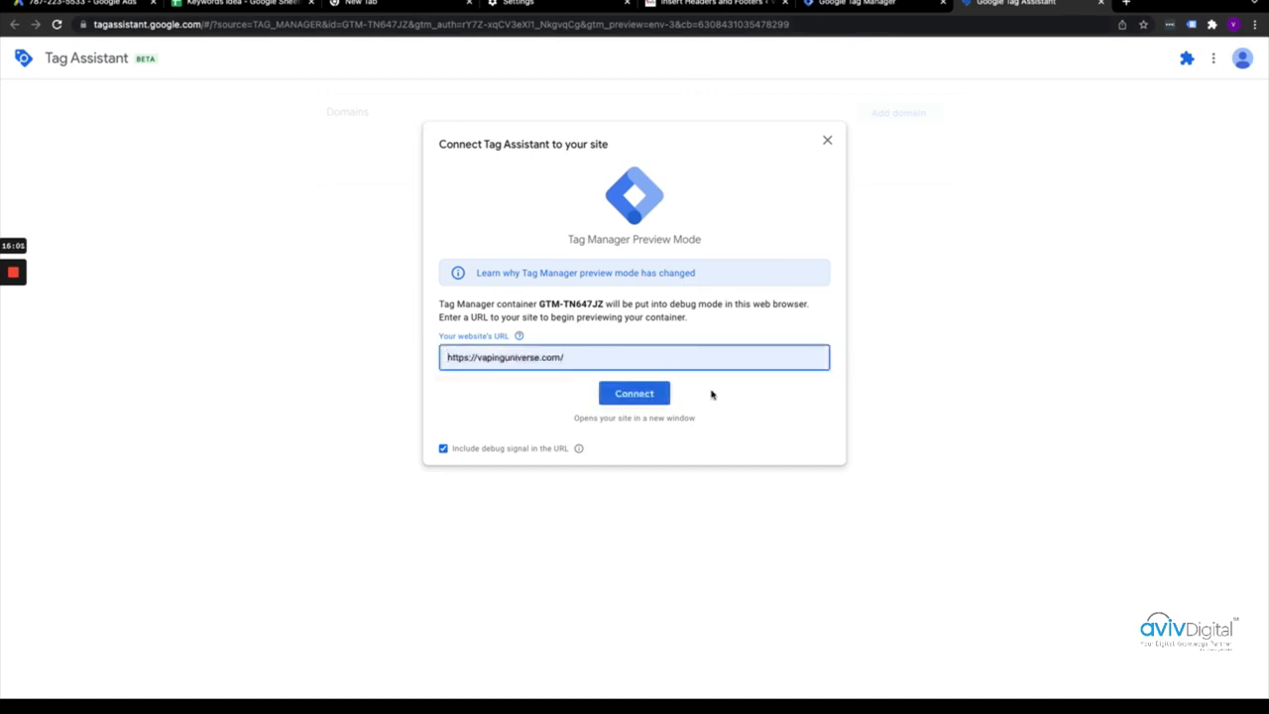
left_click(635, 394)
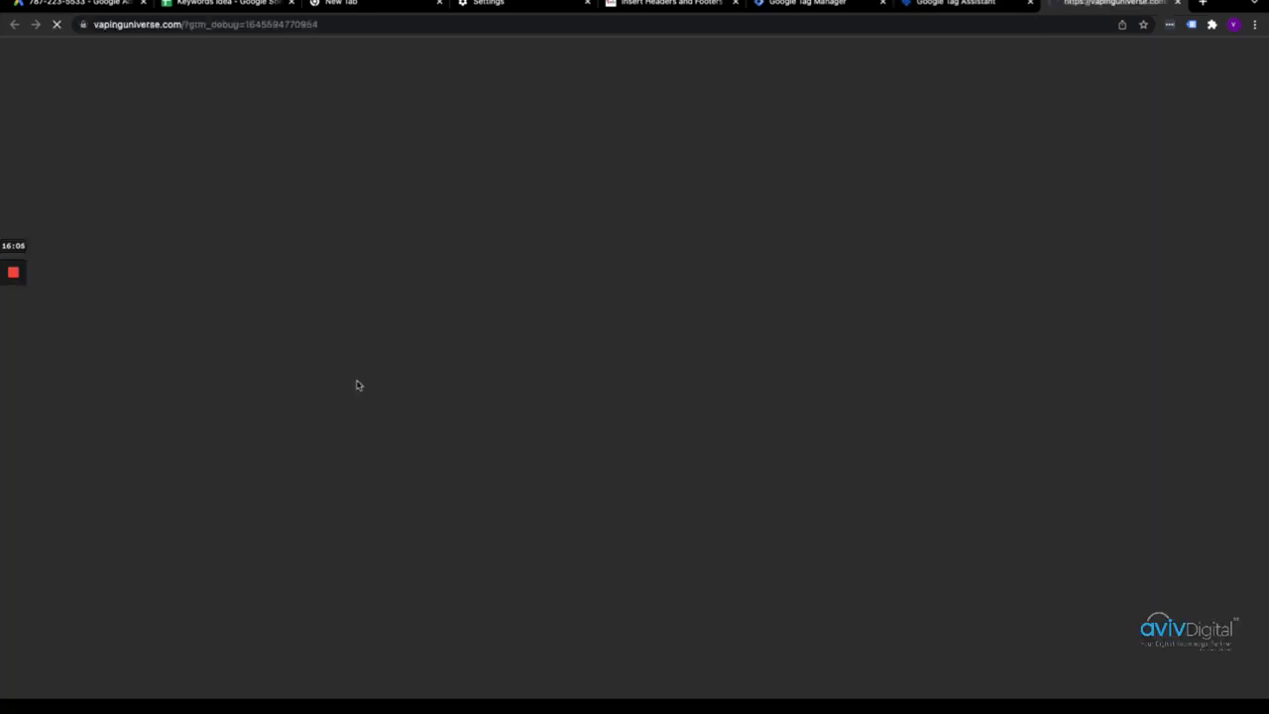
Step: Check the Tag Assistant connection to the site and examine the output of the Tag Manager and Google Analytics containers
left_click(954, 6)
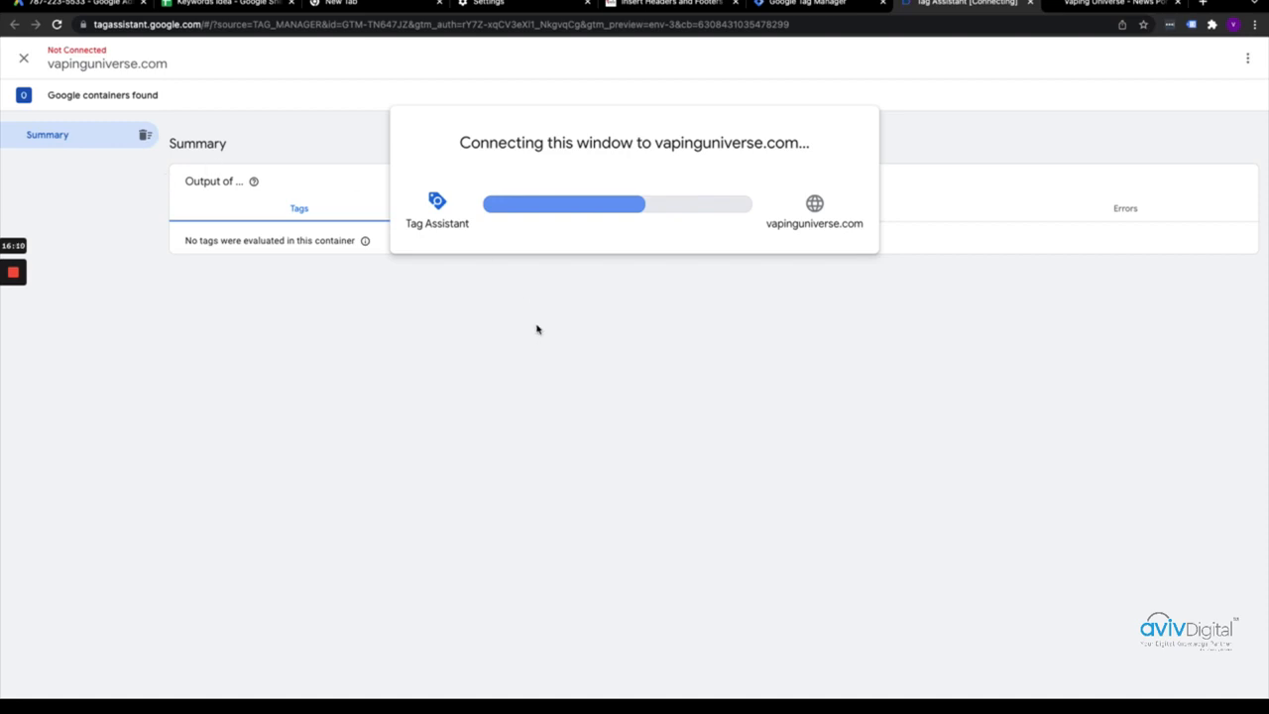
left_click(1098, 5)
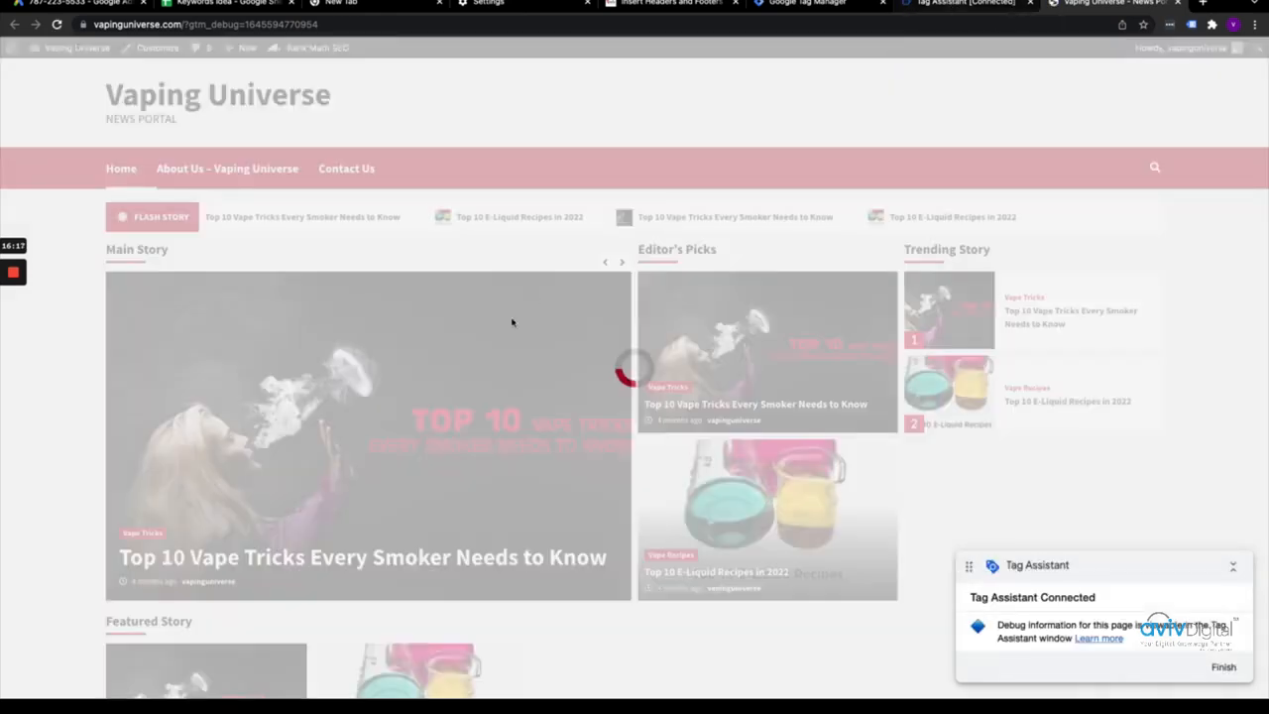
left_click(951, 5)
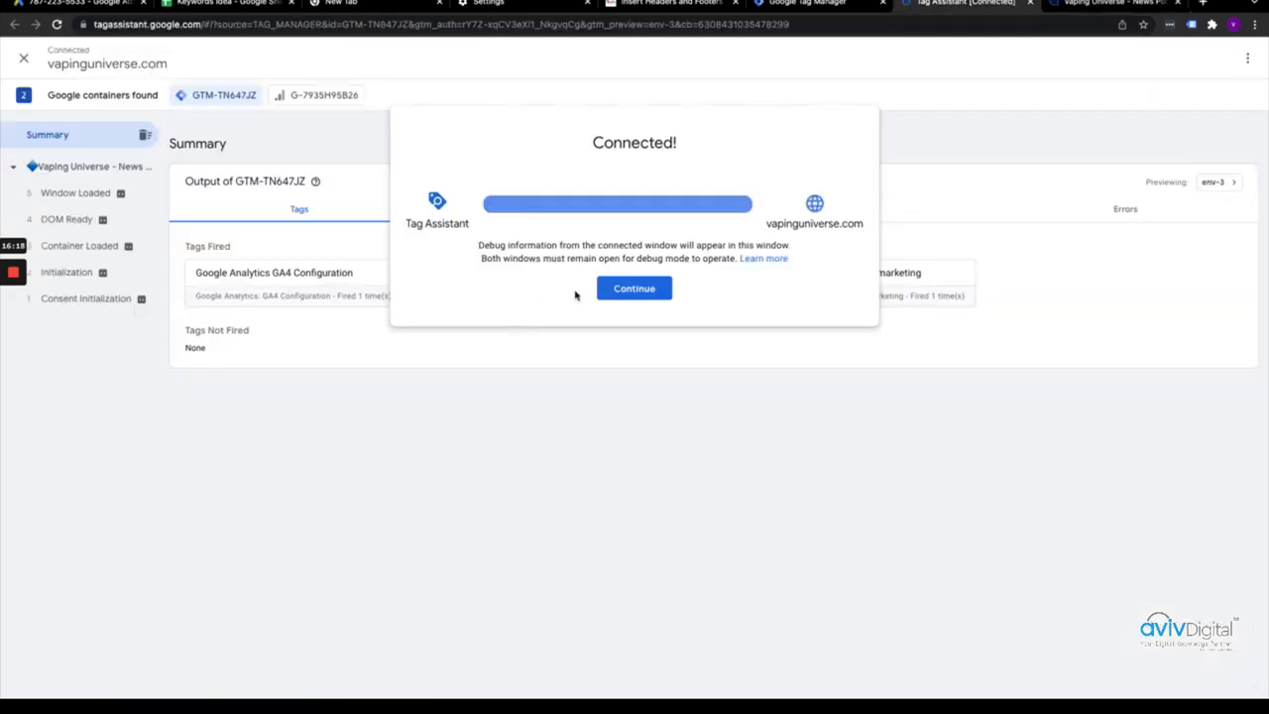
left_click(501, 415)
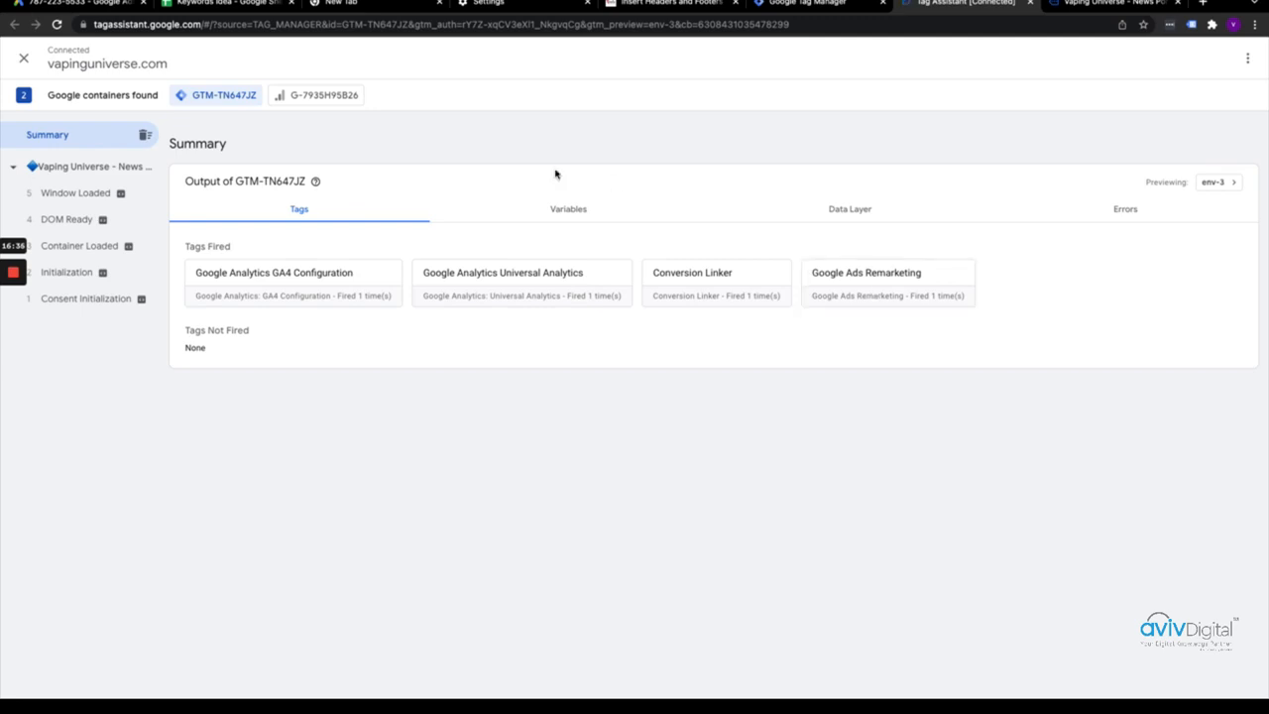
left_click(318, 99)
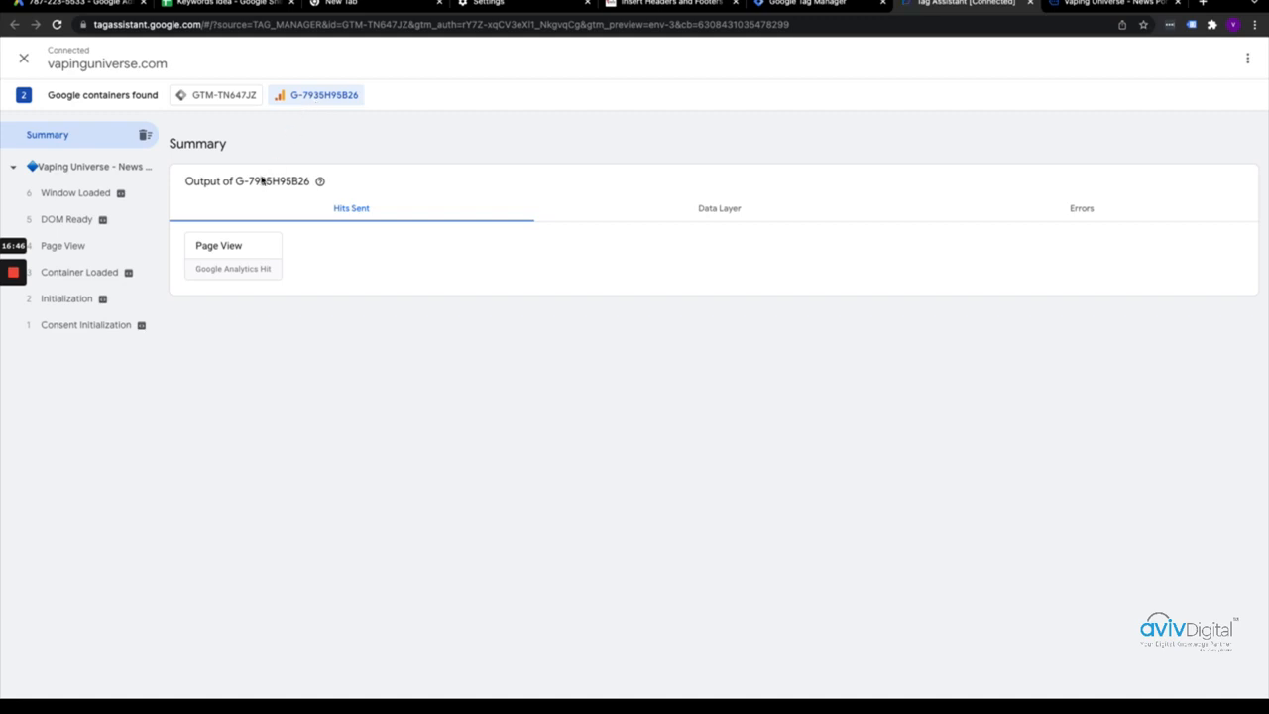
left_click(219, 95)
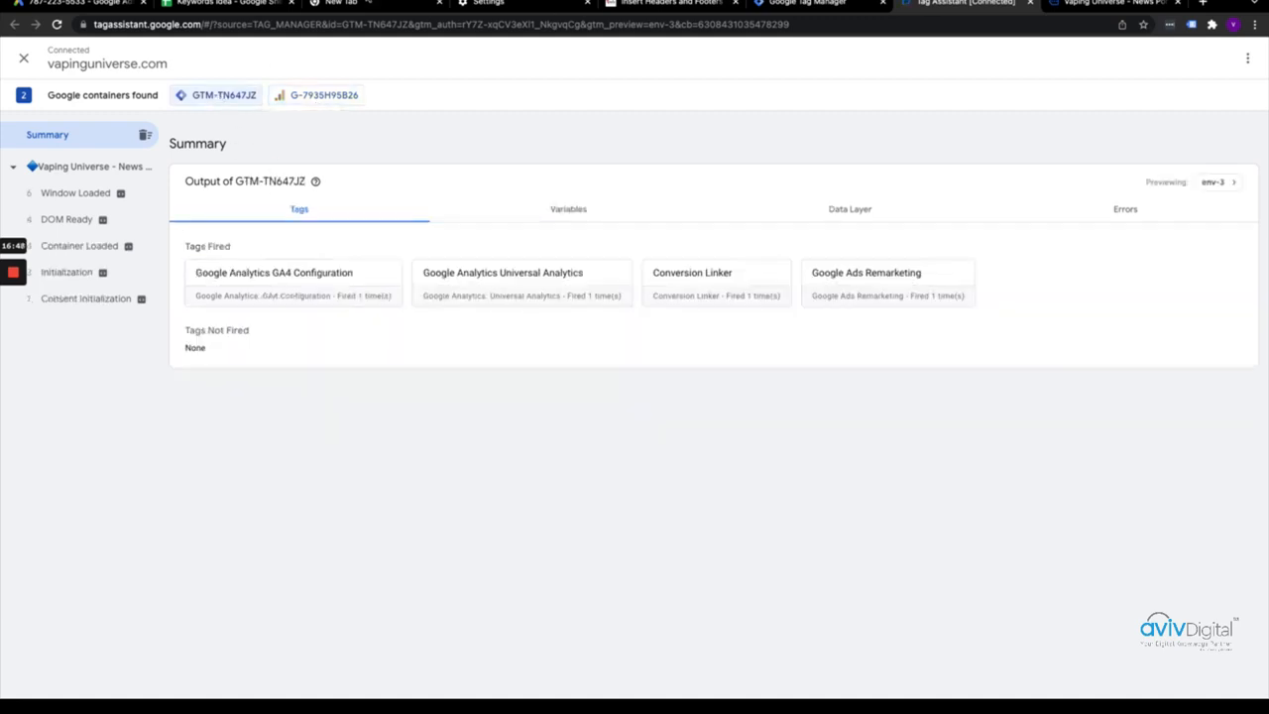
Step: Switch to the WordPress Insert Headers and Footers settings and save the scripts
left_click(654, 13)
scroll(447, 354, "down", 5)
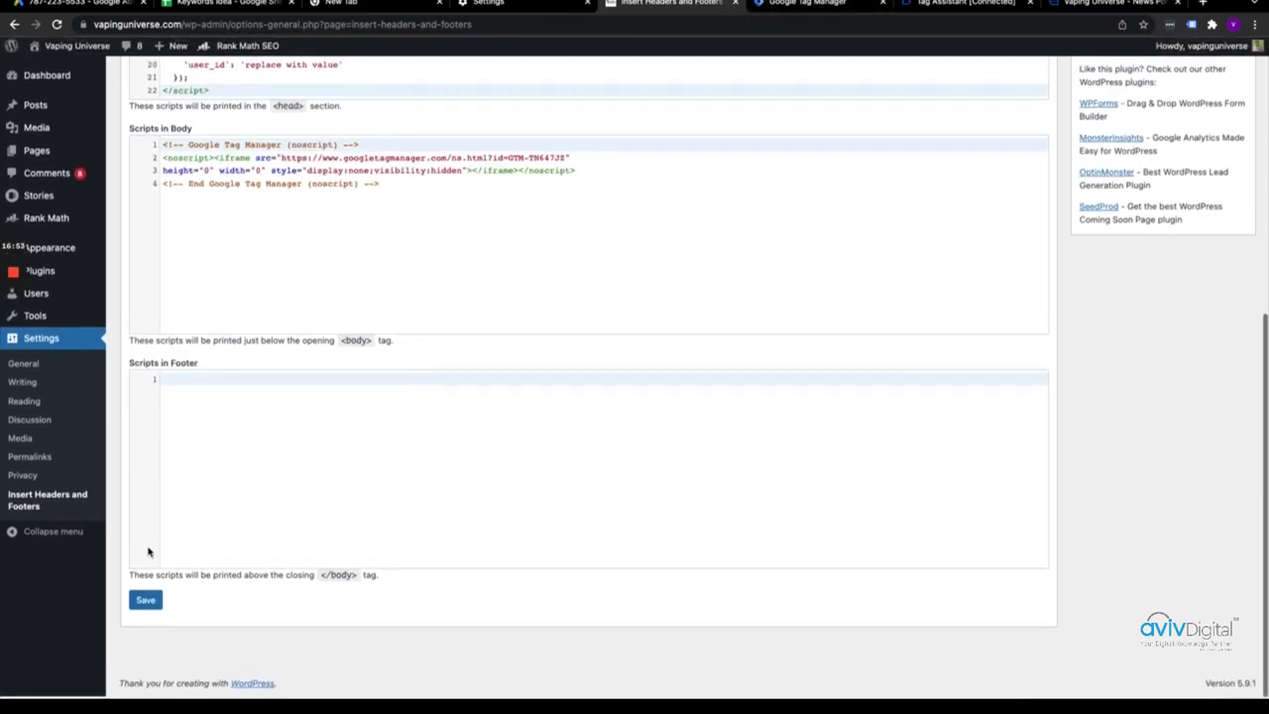
left_click(146, 602)
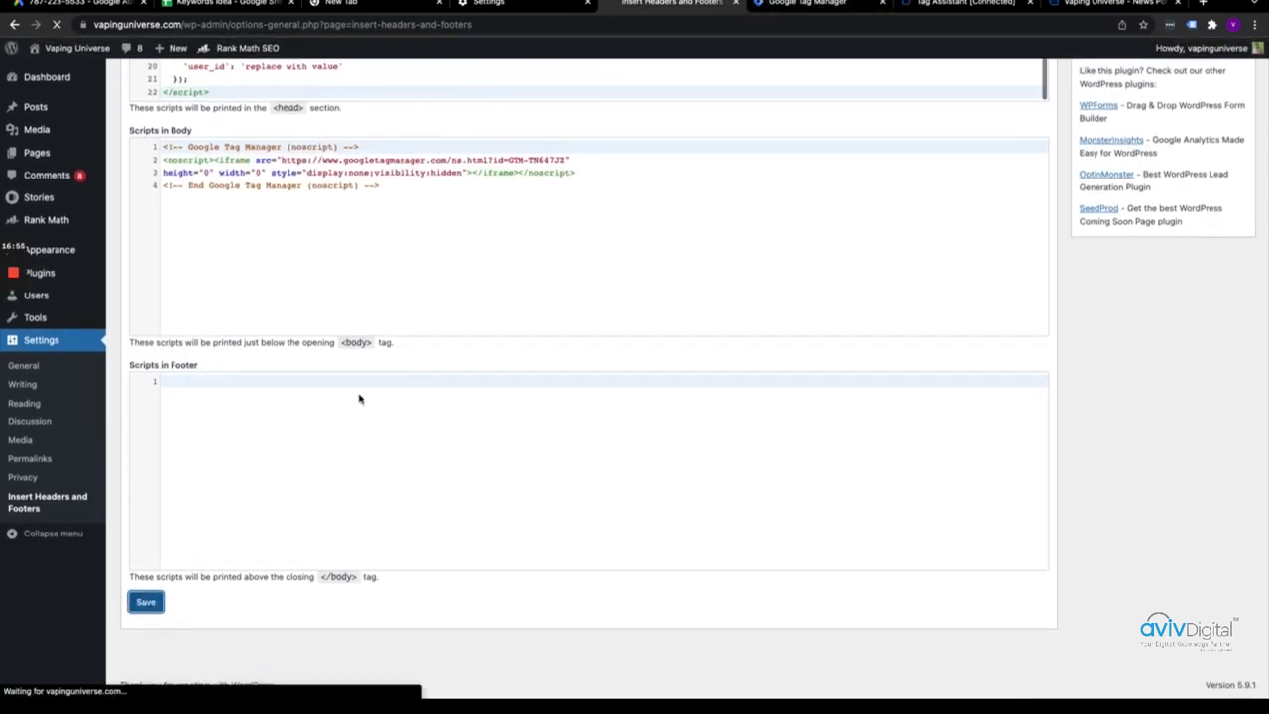
Step: Check the live site, the Tag Manager workspace, the WordPress save and the Google Analytics container output in Tag Assistant
left_click(1075, 7)
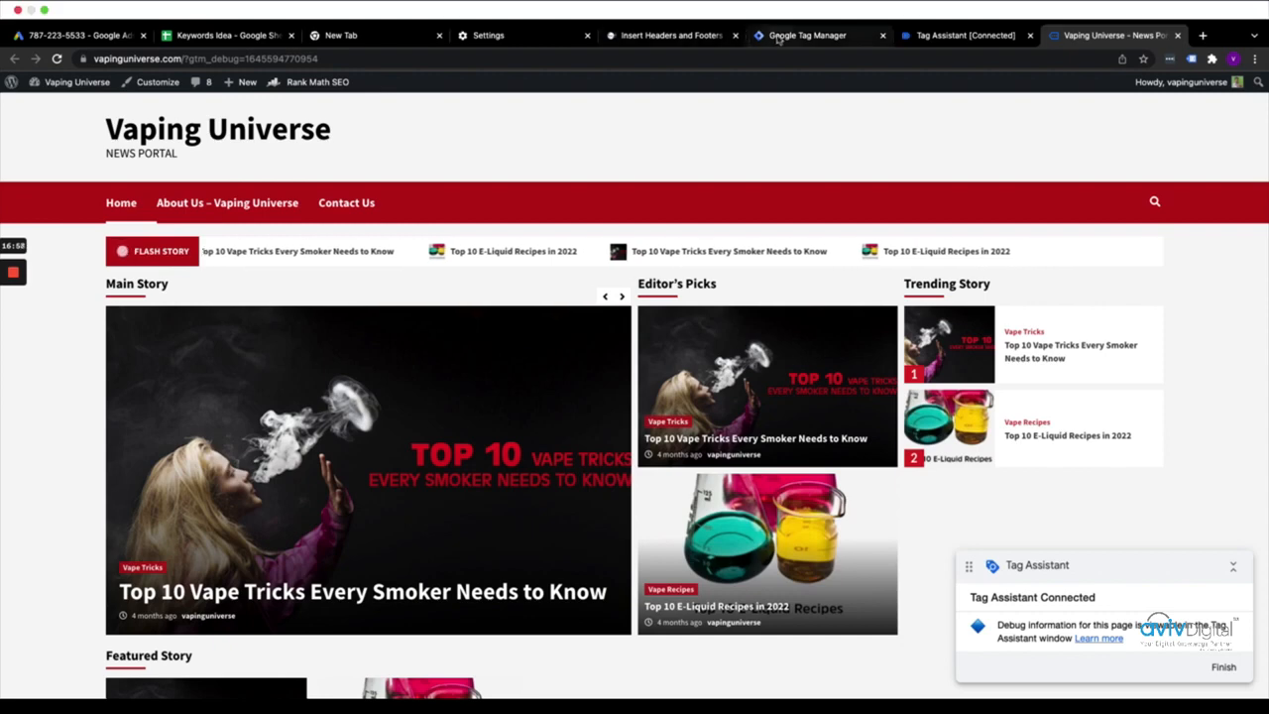
left_click(779, 38)
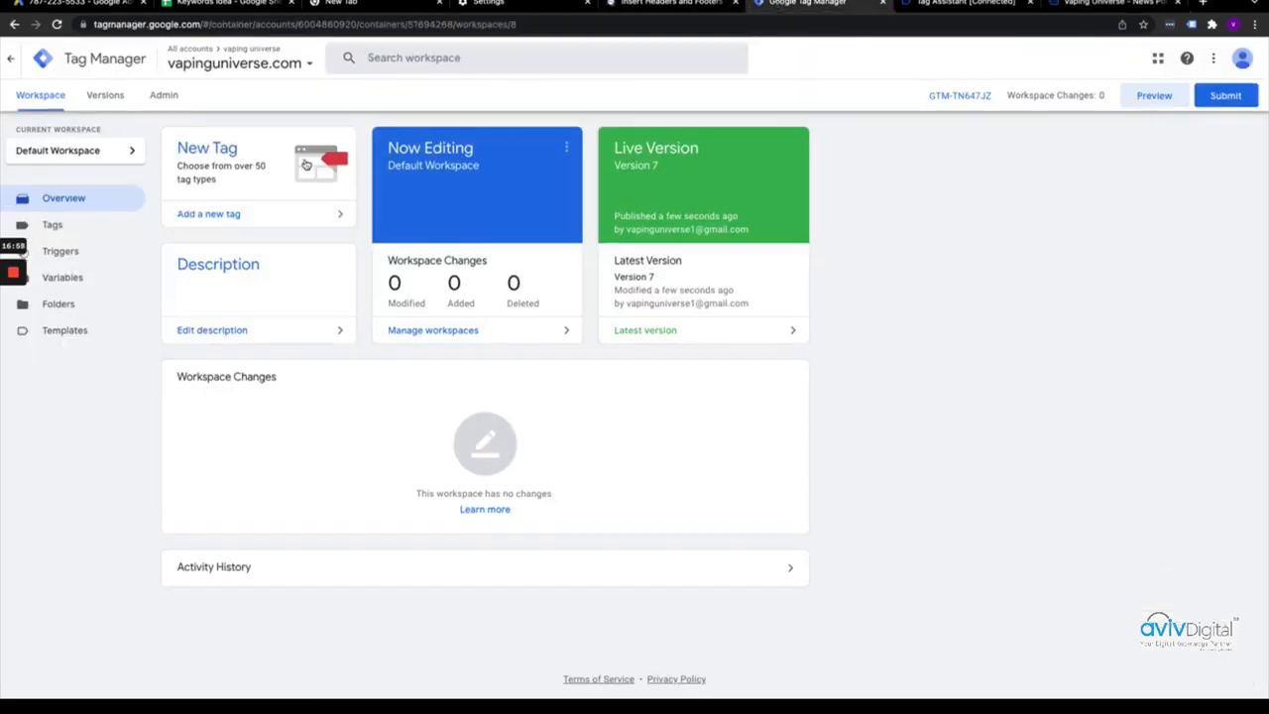
left_click(690, 5)
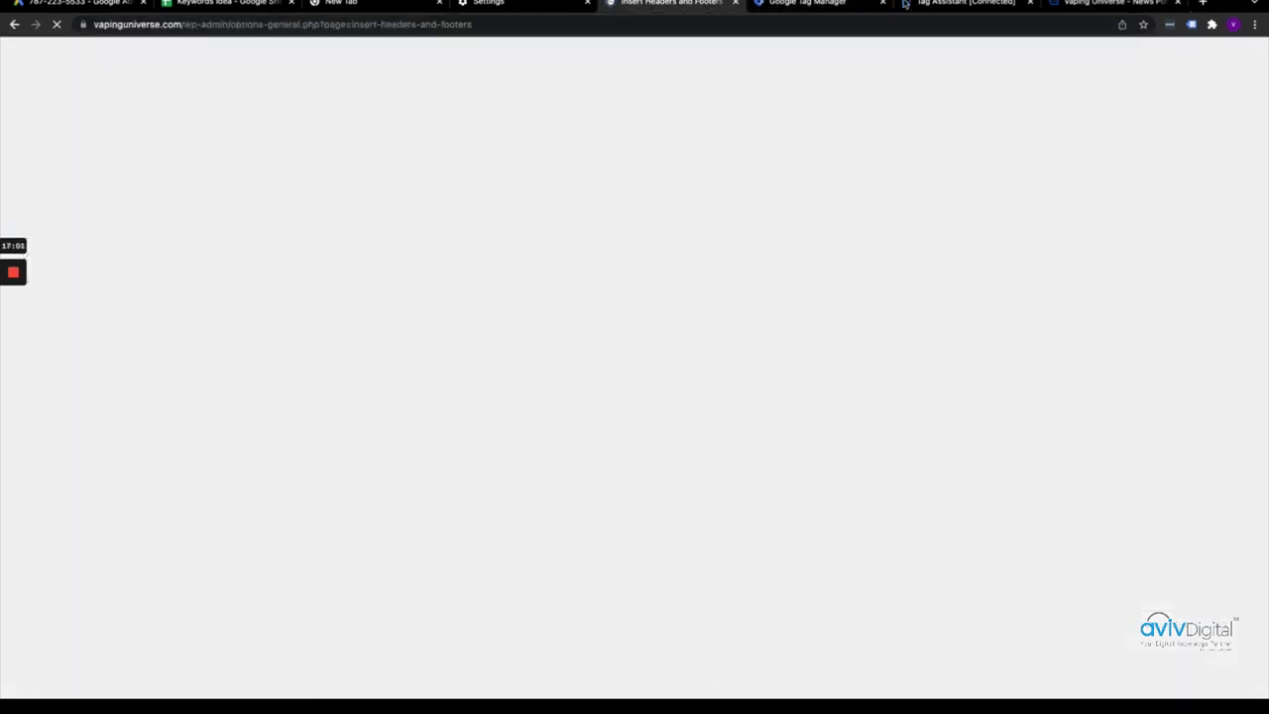
left_click(940, 6)
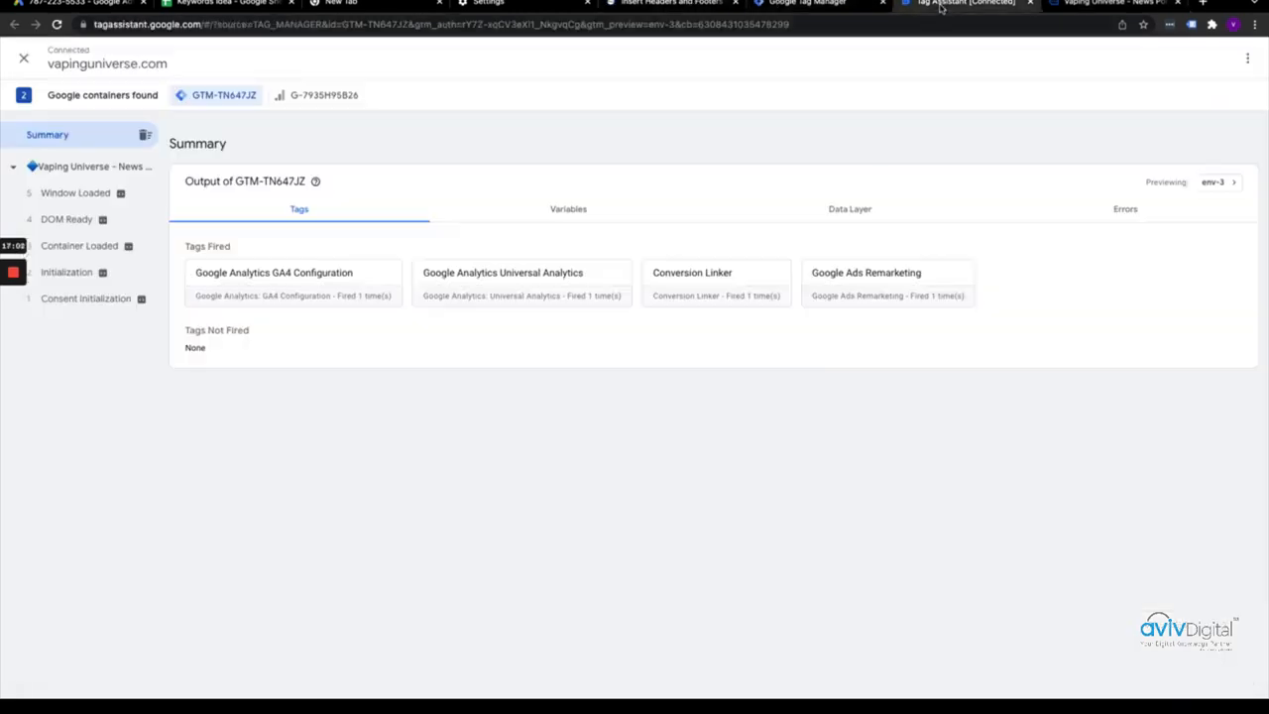
left_click(288, 99)
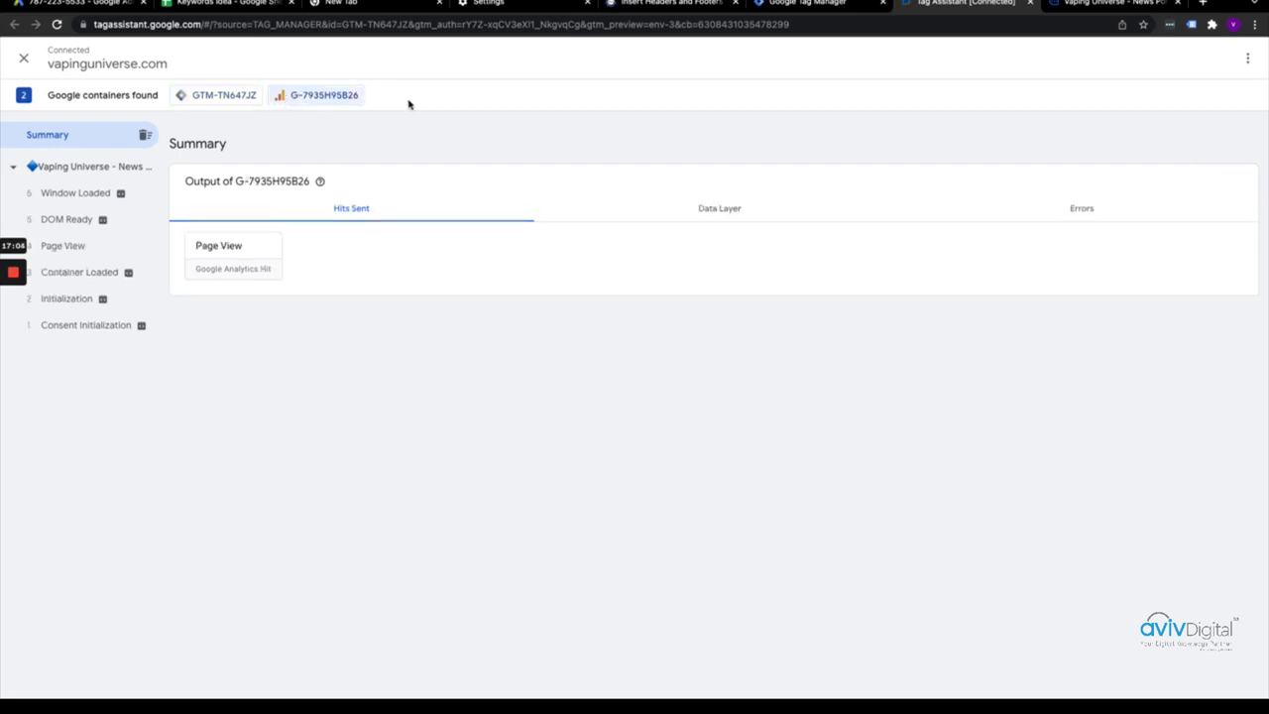
left_click(660, 6)
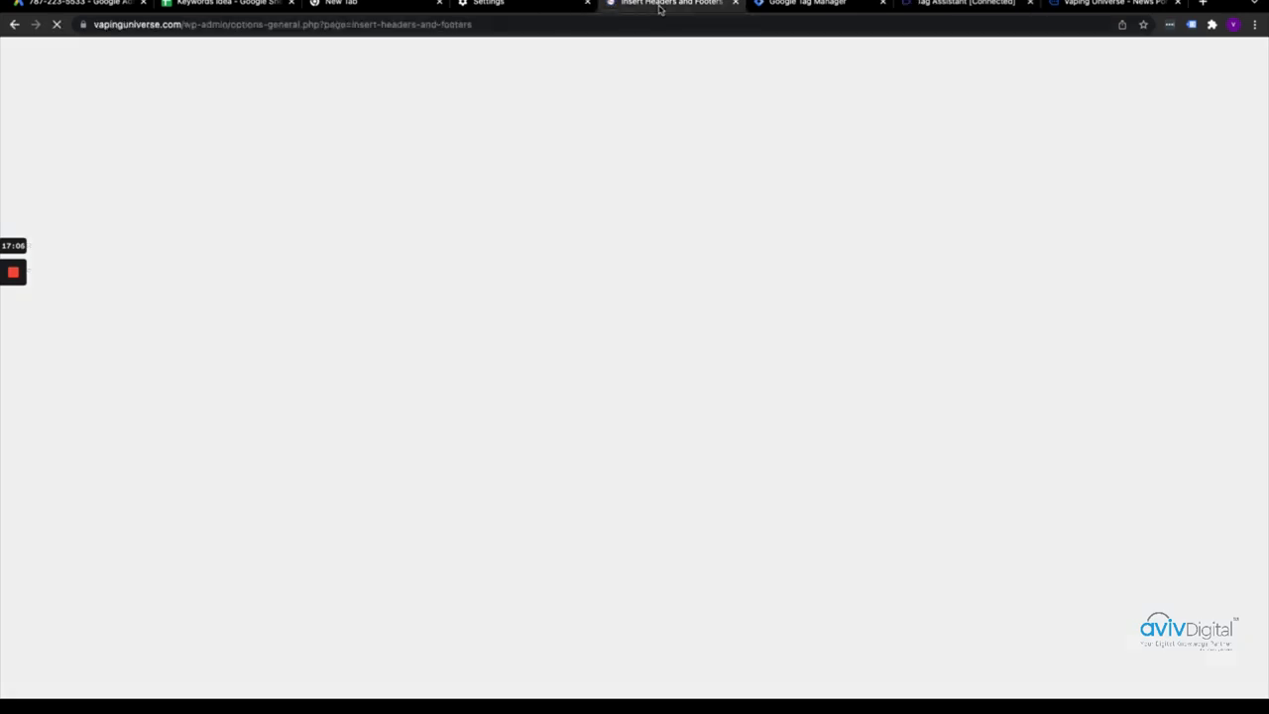
left_click(977, 6)
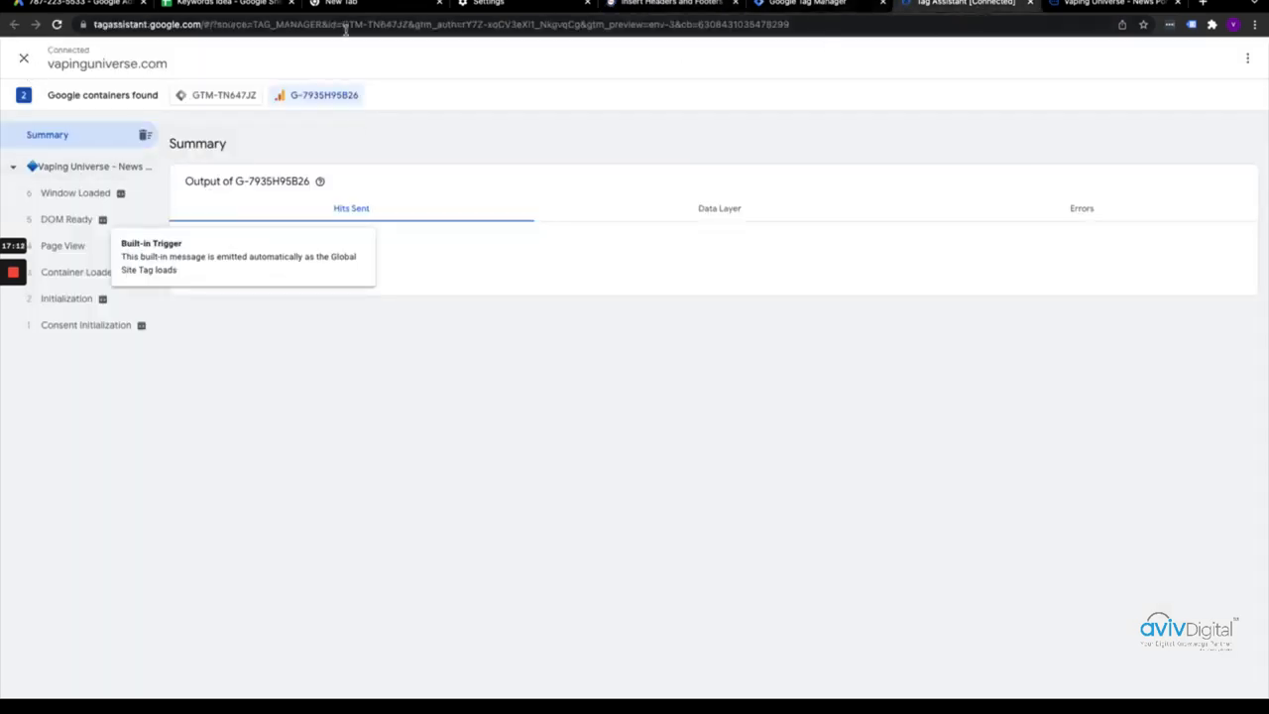
left_click(1101, 4)
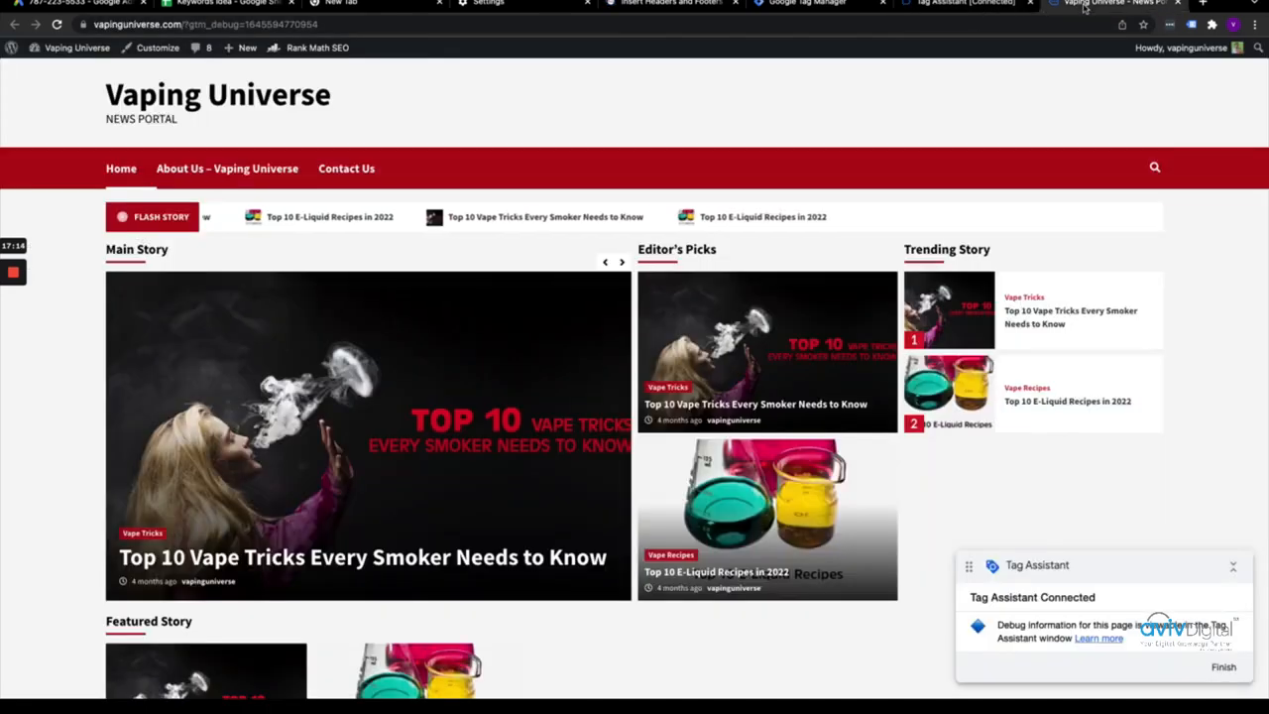
Step: Close the debugged vapinguniverse.com page, reopen it for debugging and reconnect Tag Assistant to the site
left_click(1177, 6)
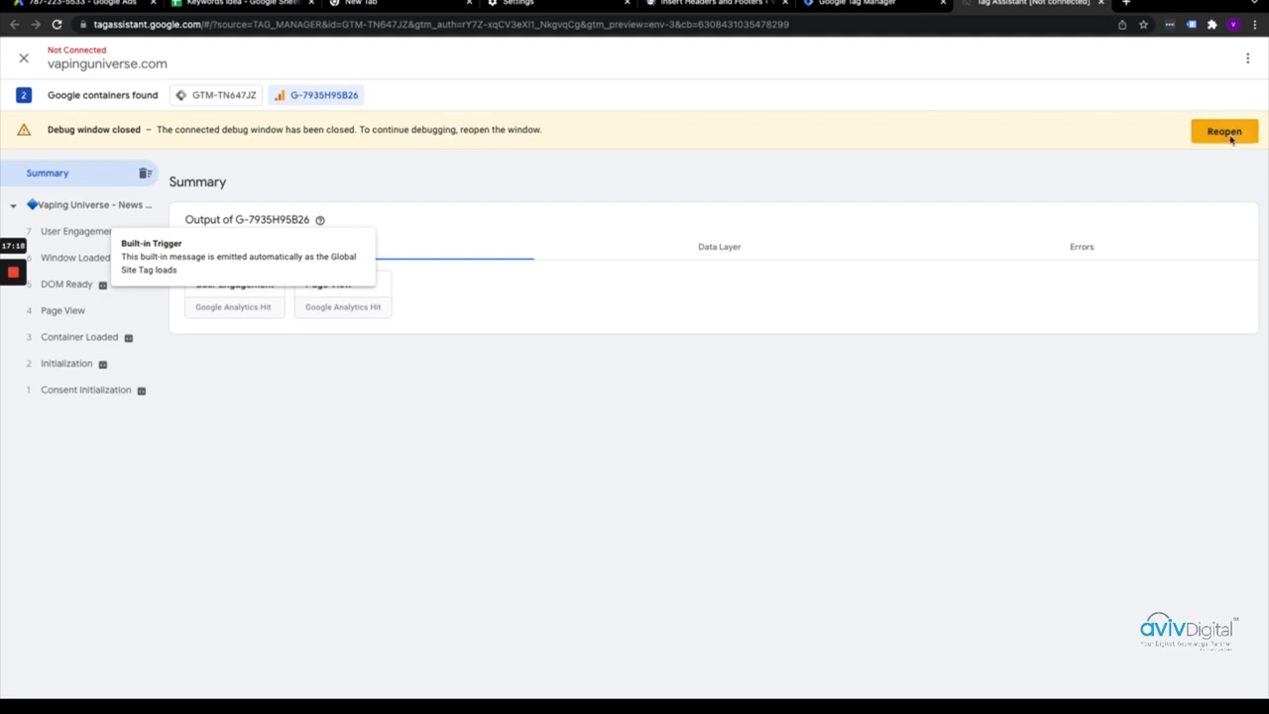
left_click(1226, 132)
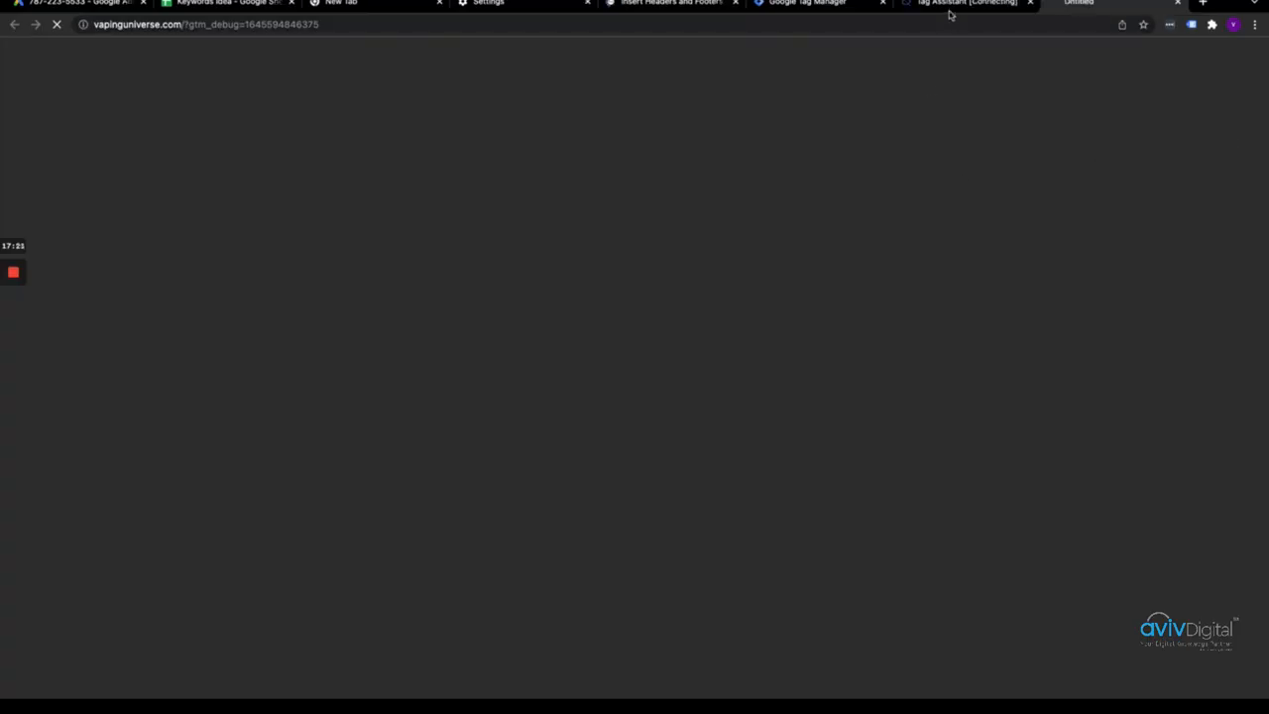
left_click(949, 20)
left_click(746, 242)
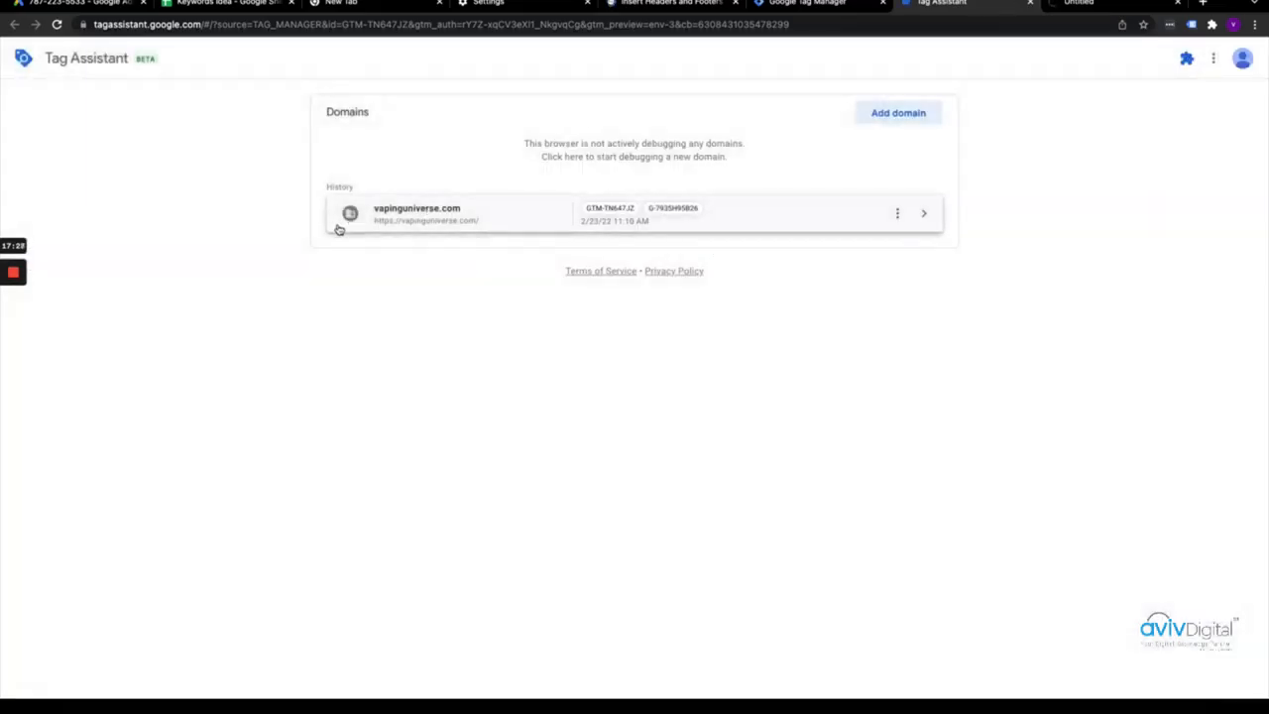
left_click(802, 229)
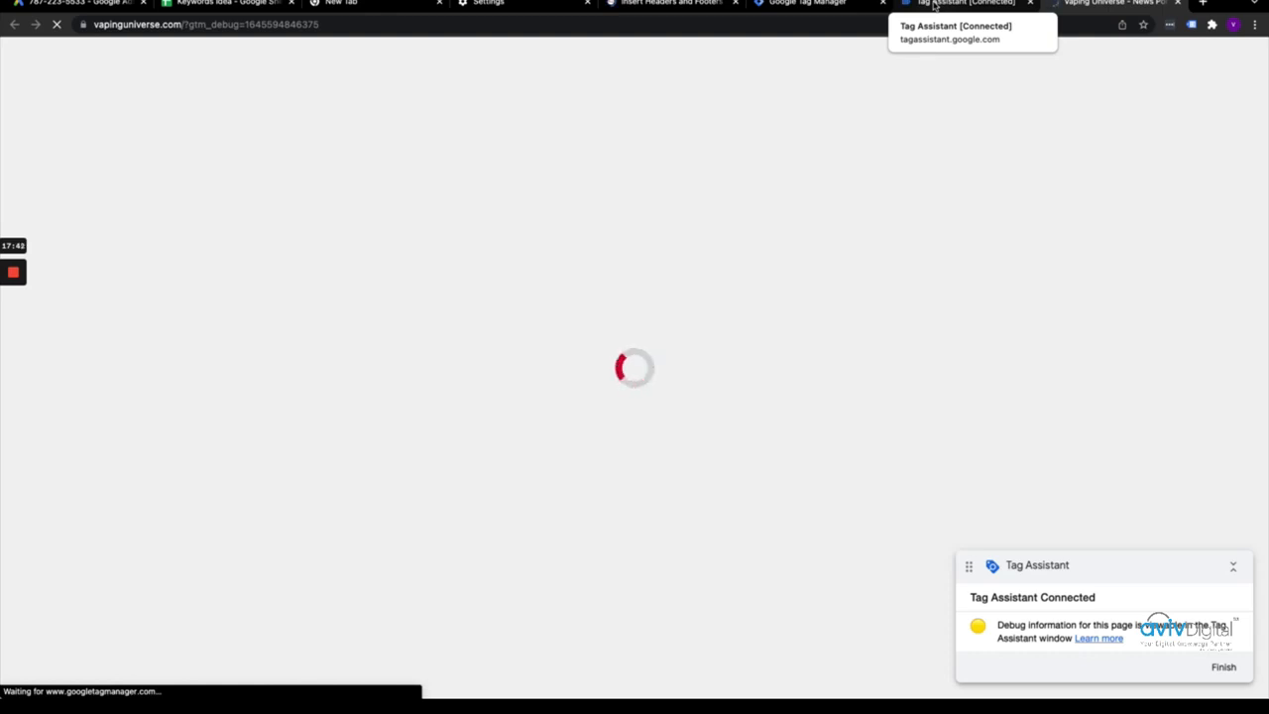
left_click(933, 6)
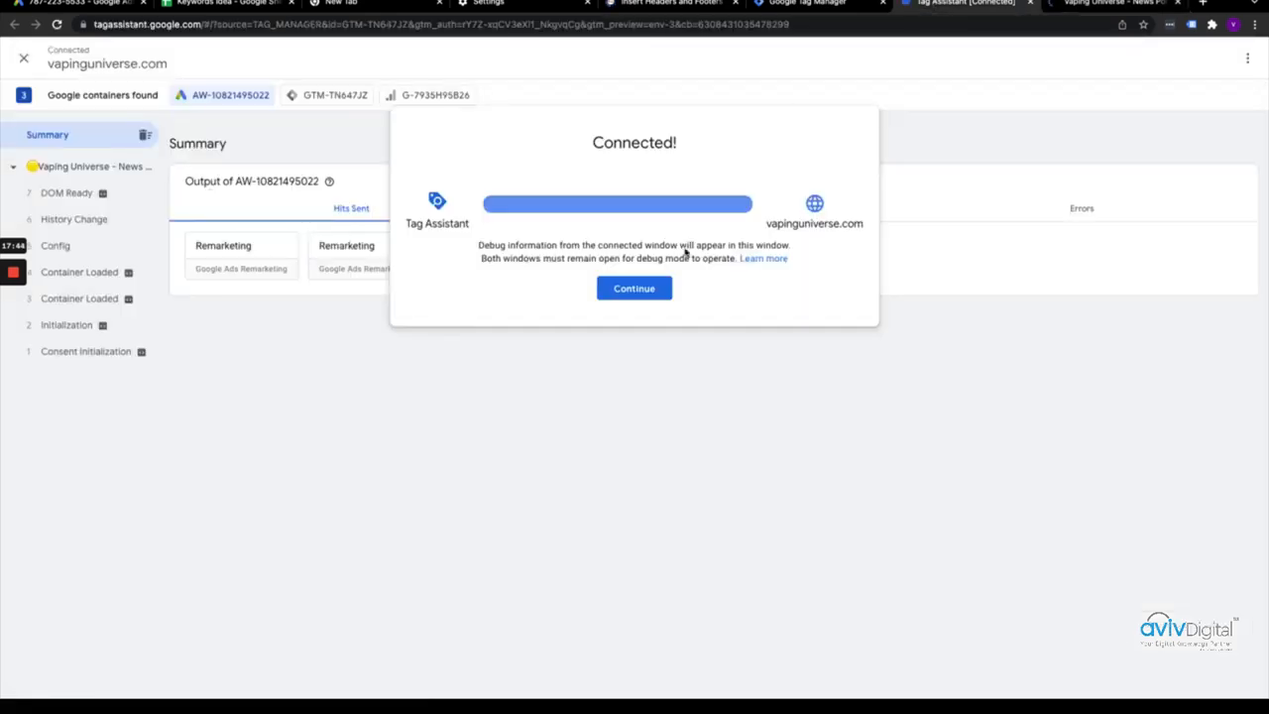
left_click(641, 295)
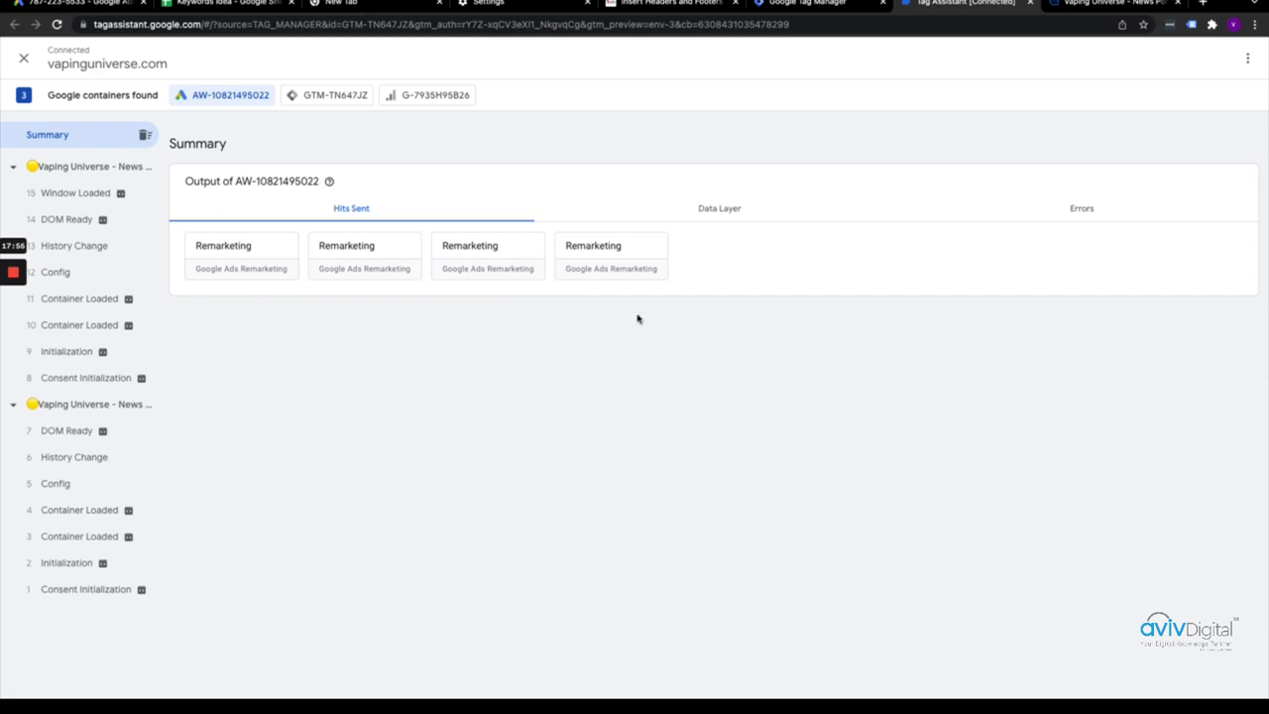
Step: Examine the hit details of the first Remarketing hit and the Google Ads container output for the most recent Vaping Universe page load
left_click(258, 259)
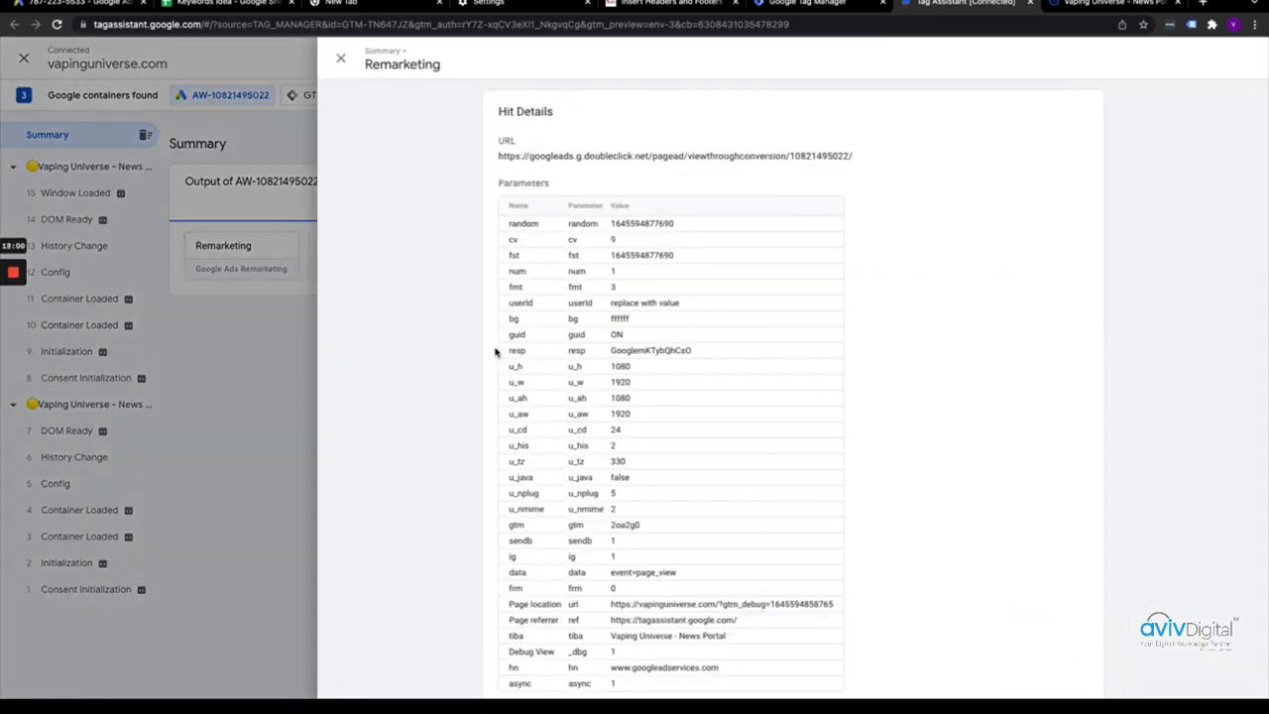
scroll(534, 452, "down", 2)
scroll(534, 452, "up", 2)
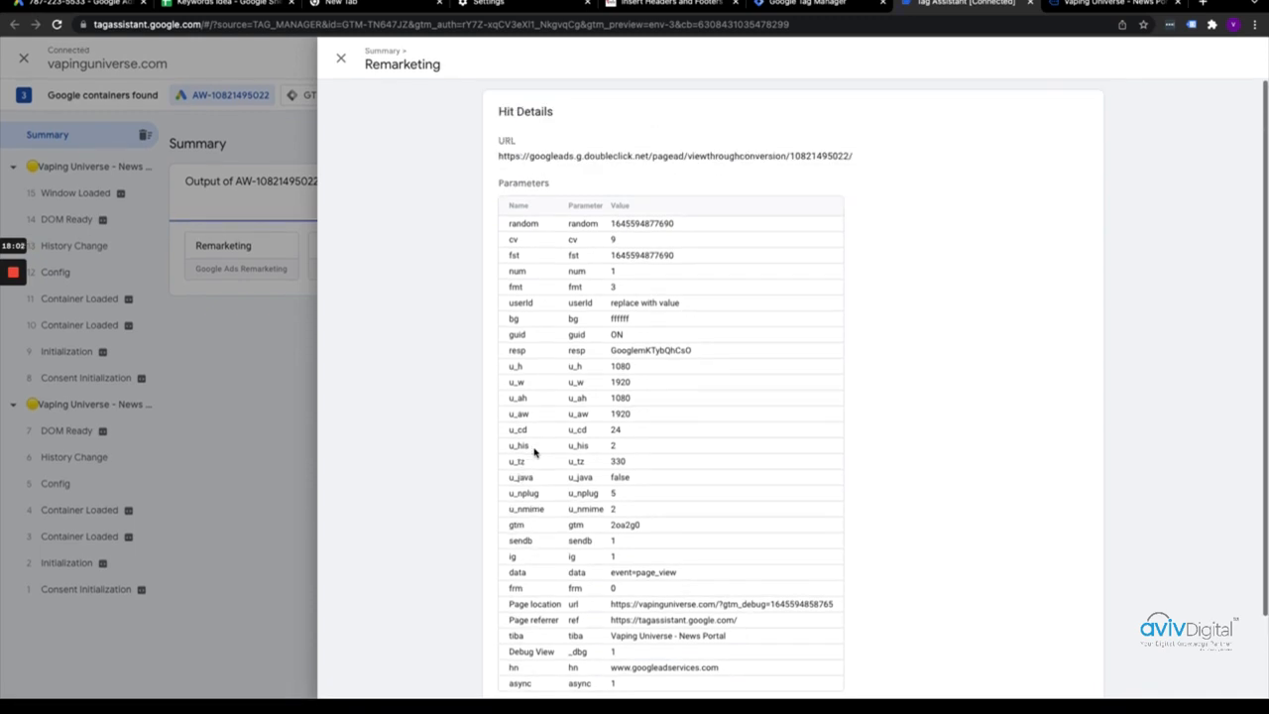
left_click(282, 250)
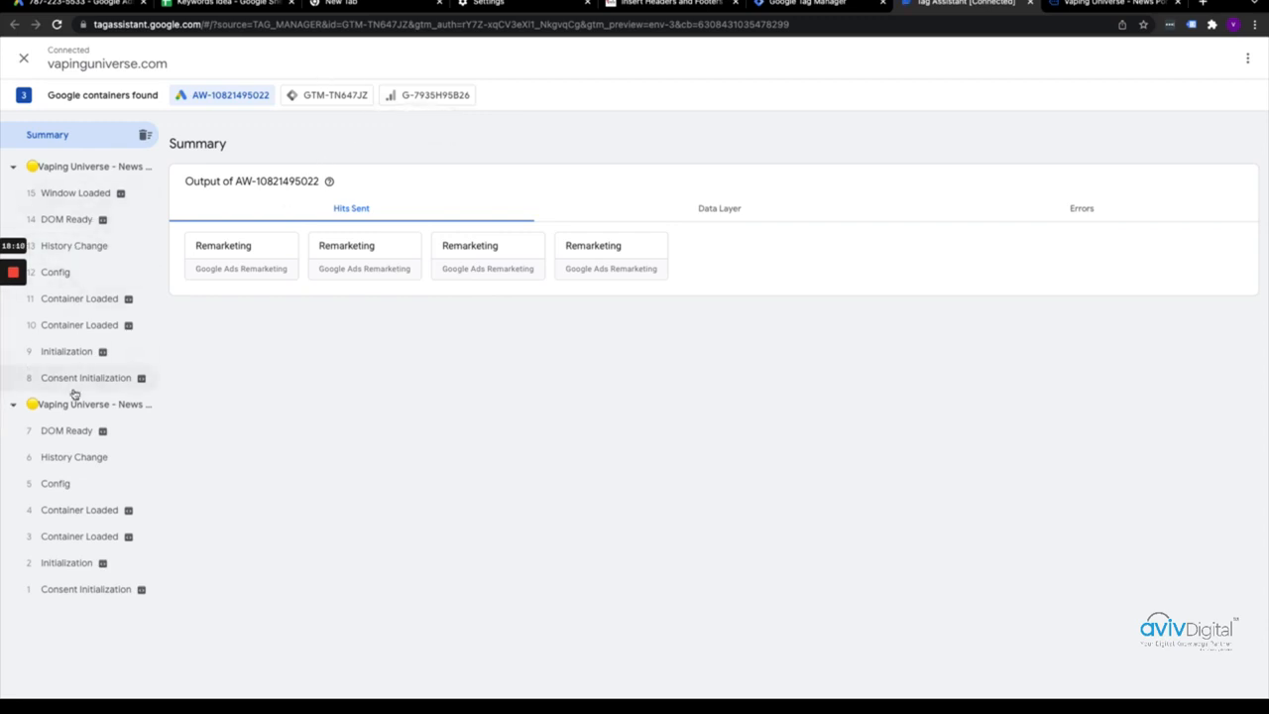
left_click(60, 170)
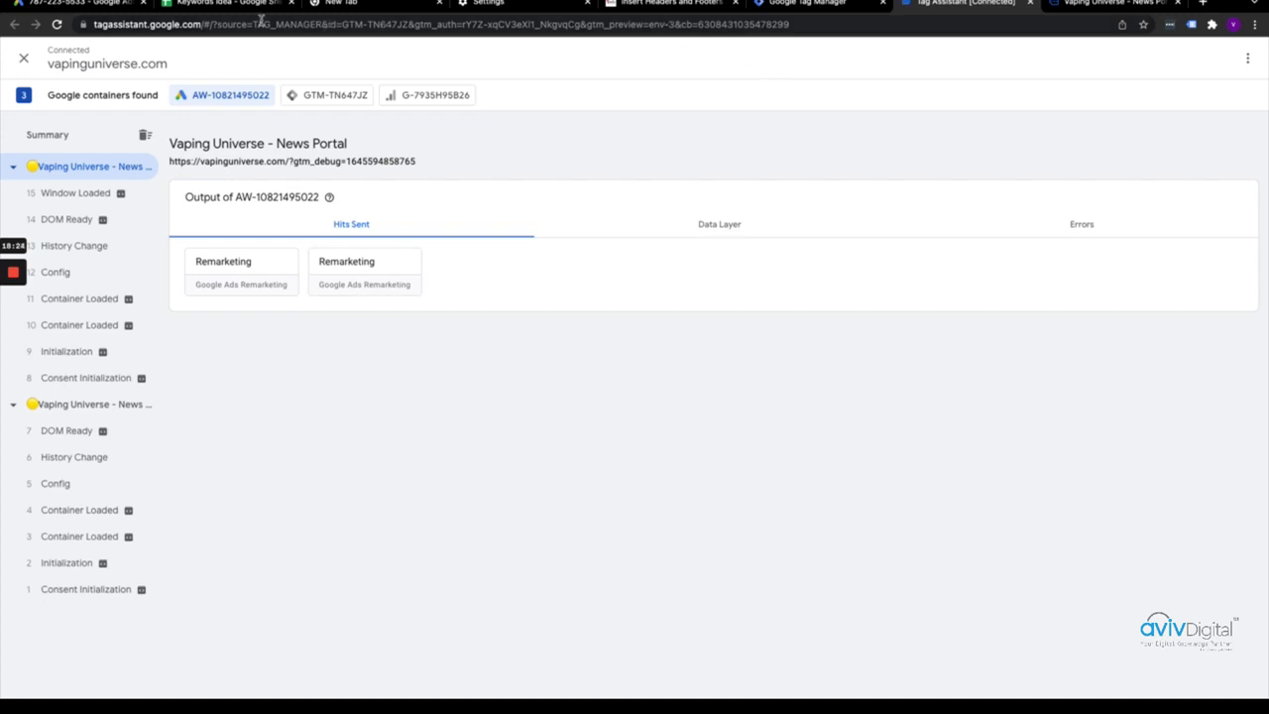
Step: In the WordPress Insert Headers and Footers settings, delete the Google Ads gtag scripts below the Global site tag comment in the header and save
left_click(530, 5)
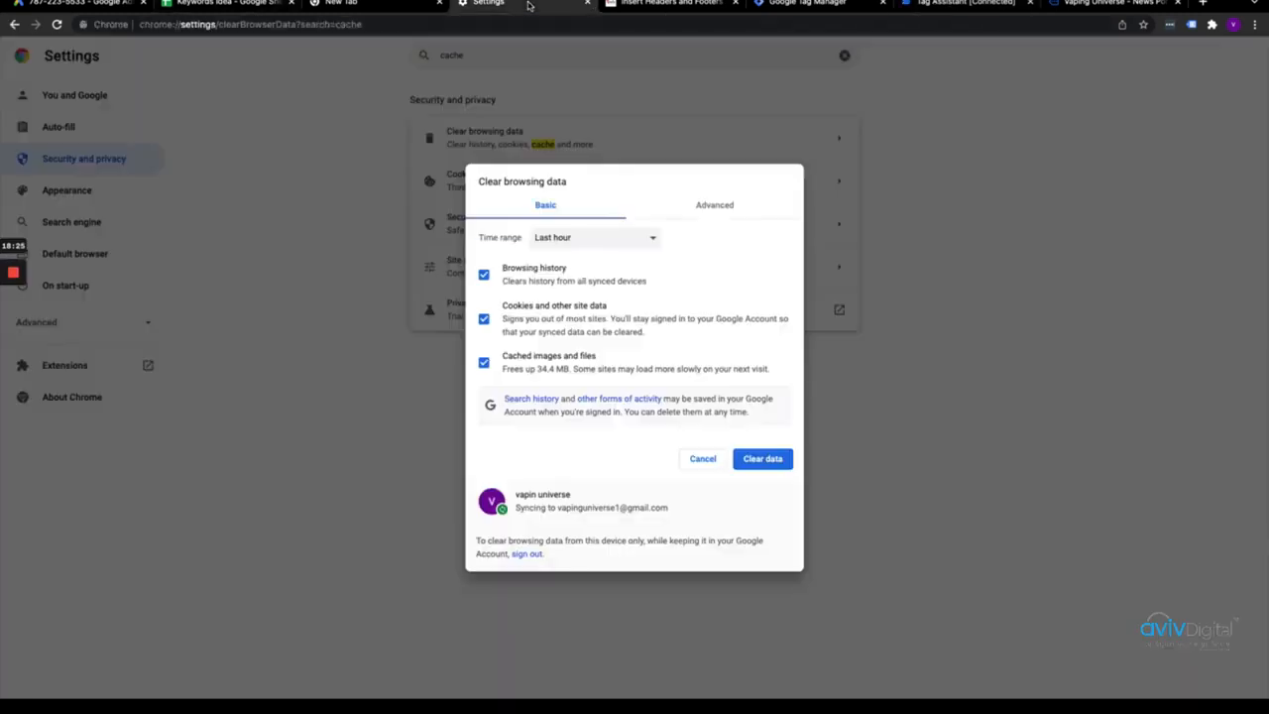
left_click(650, 8)
scroll(436, 503, "down", 3)
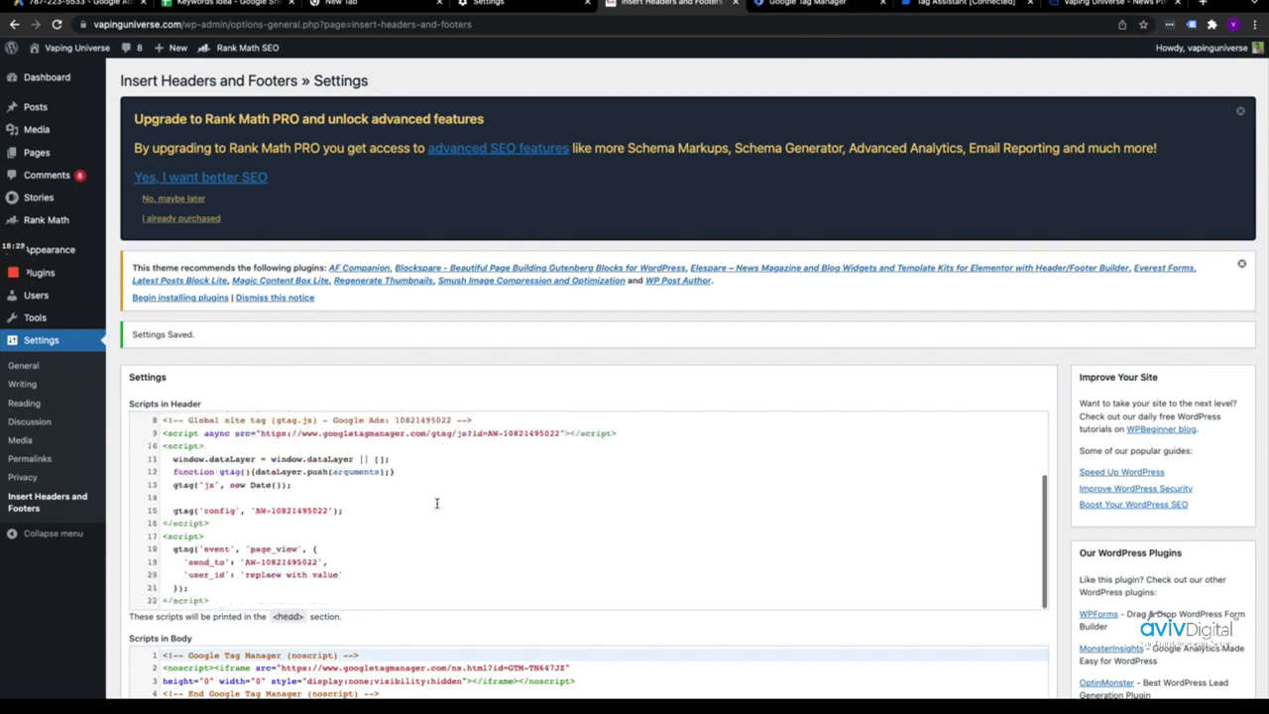
scroll(436, 503, "down", 1)
left_click(211, 536)
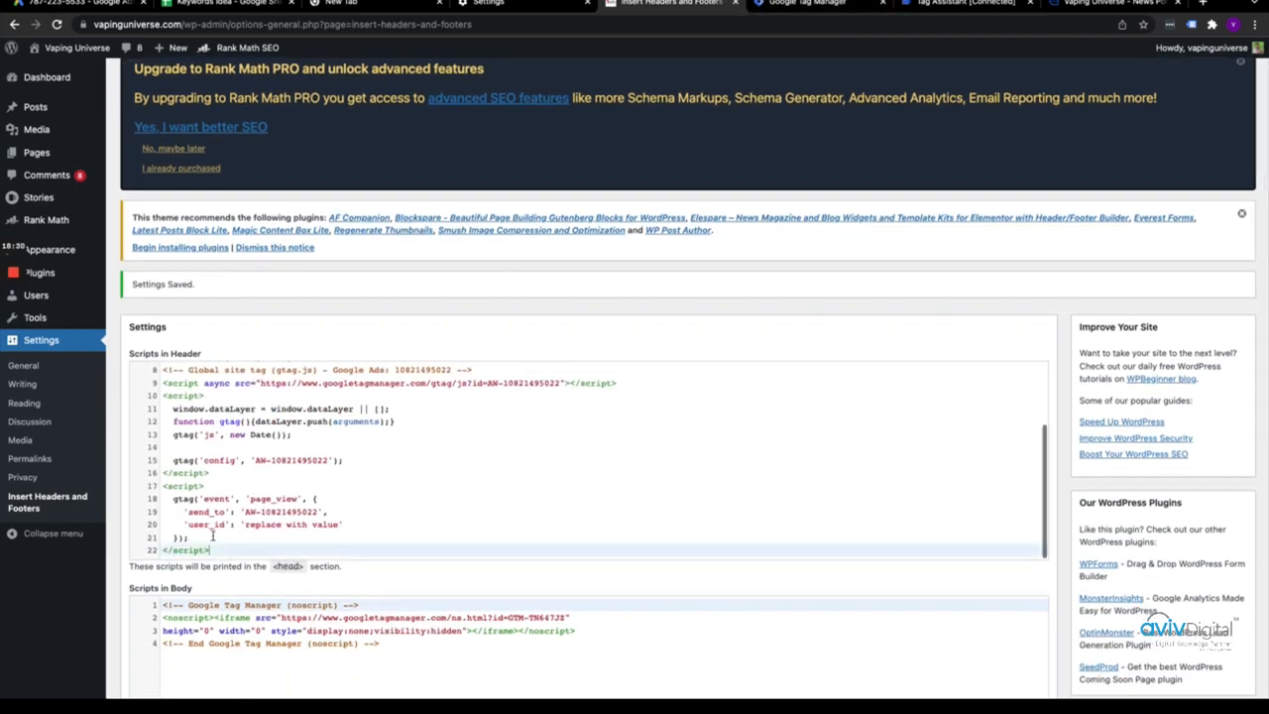
left_click_drag(211, 535, 164, 474)
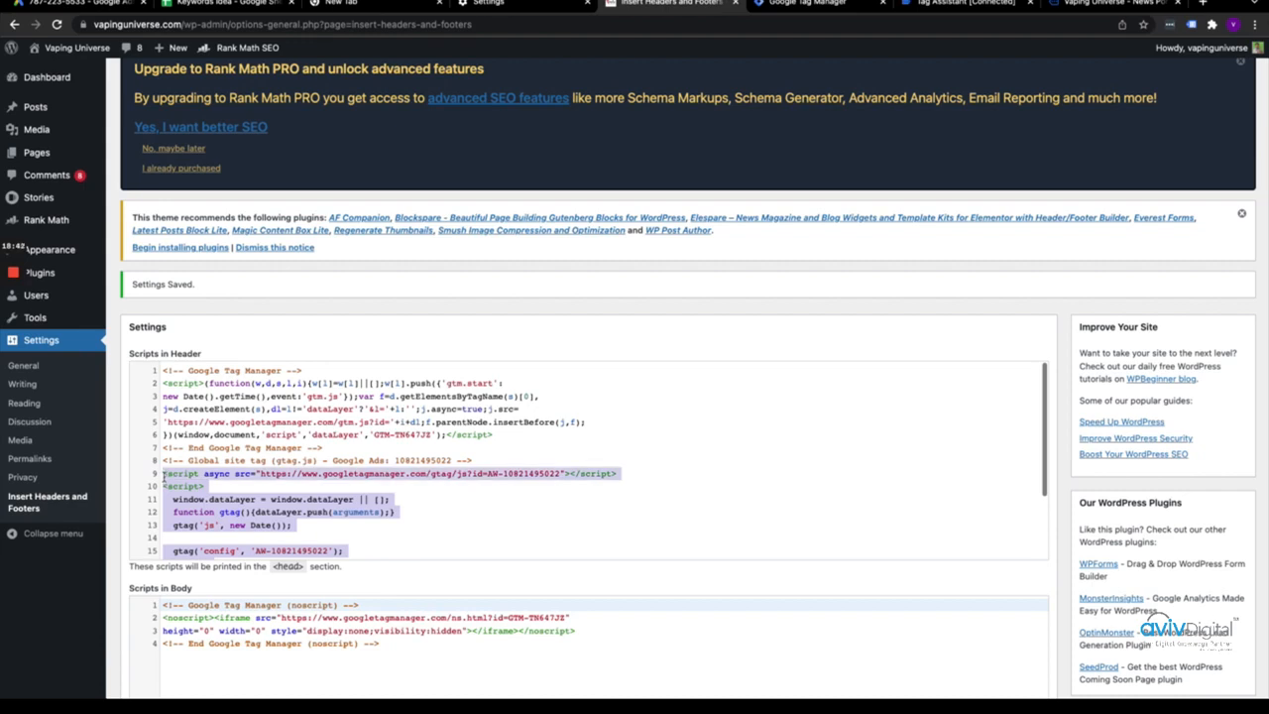
key("BackSpace")
key("BackSpace")
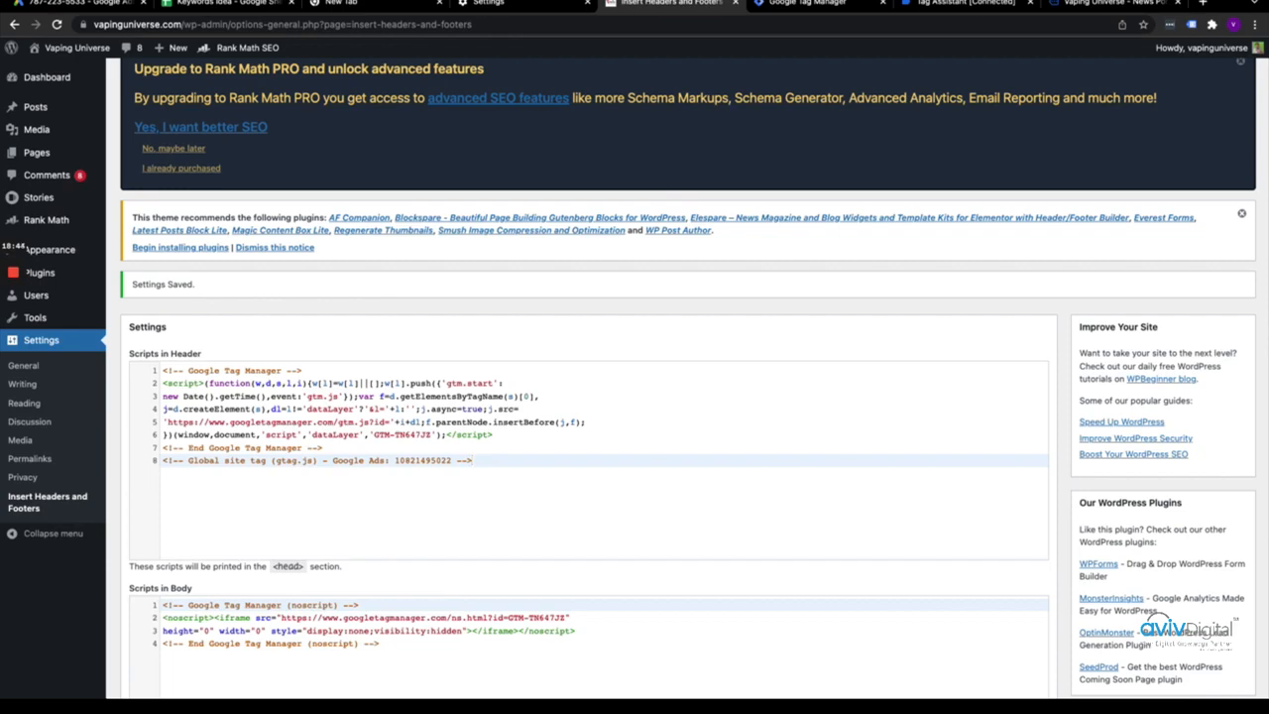
scroll(634, 377, "down", 5)
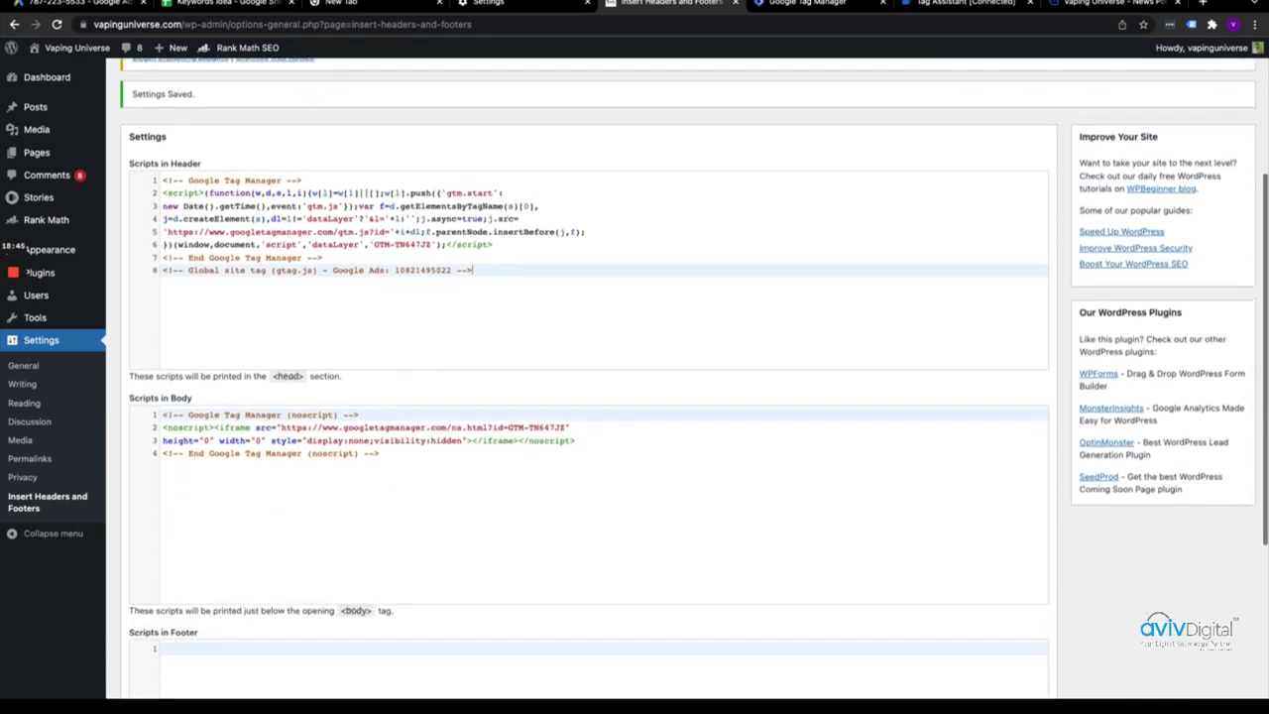
scroll(150, 611, "down", 2)
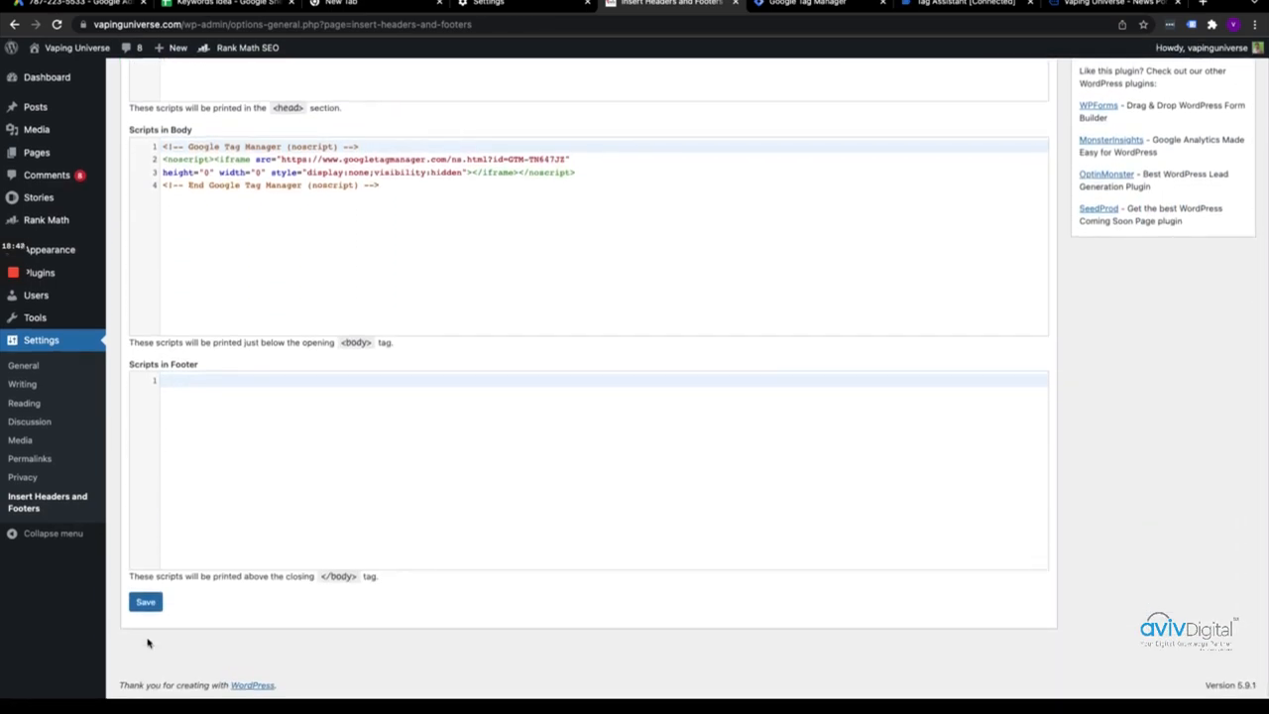
left_click(146, 603)
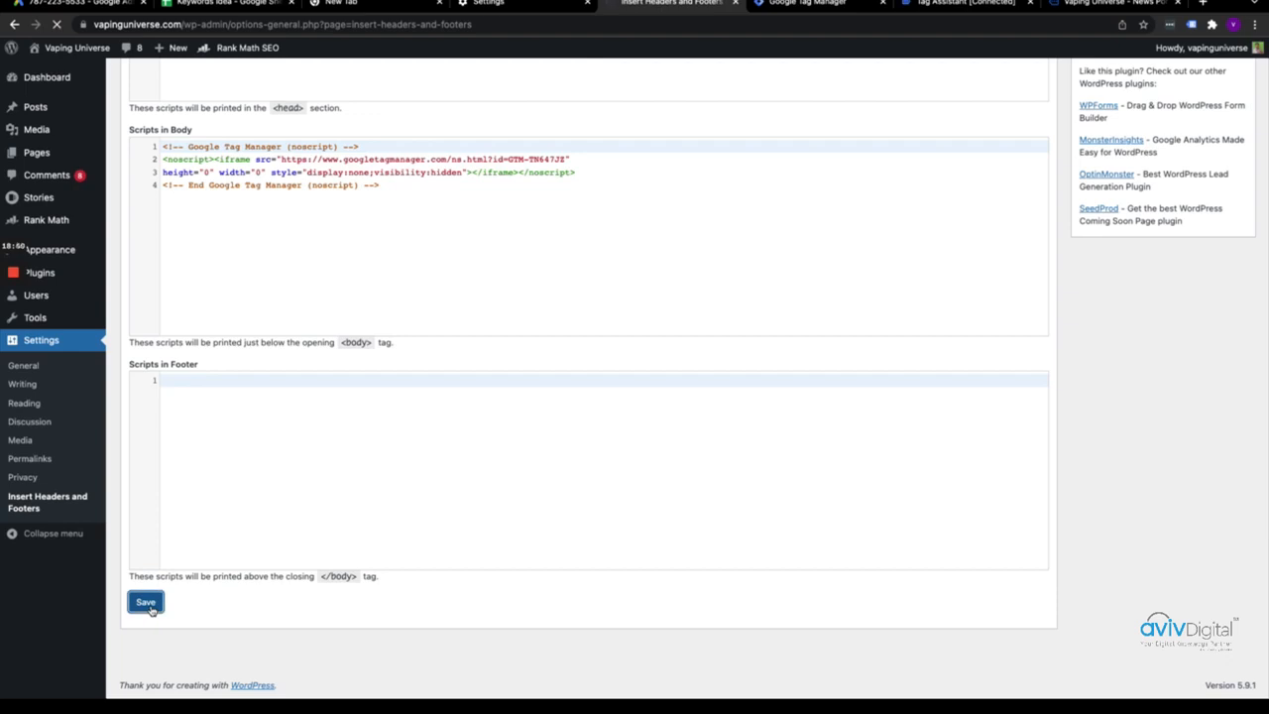